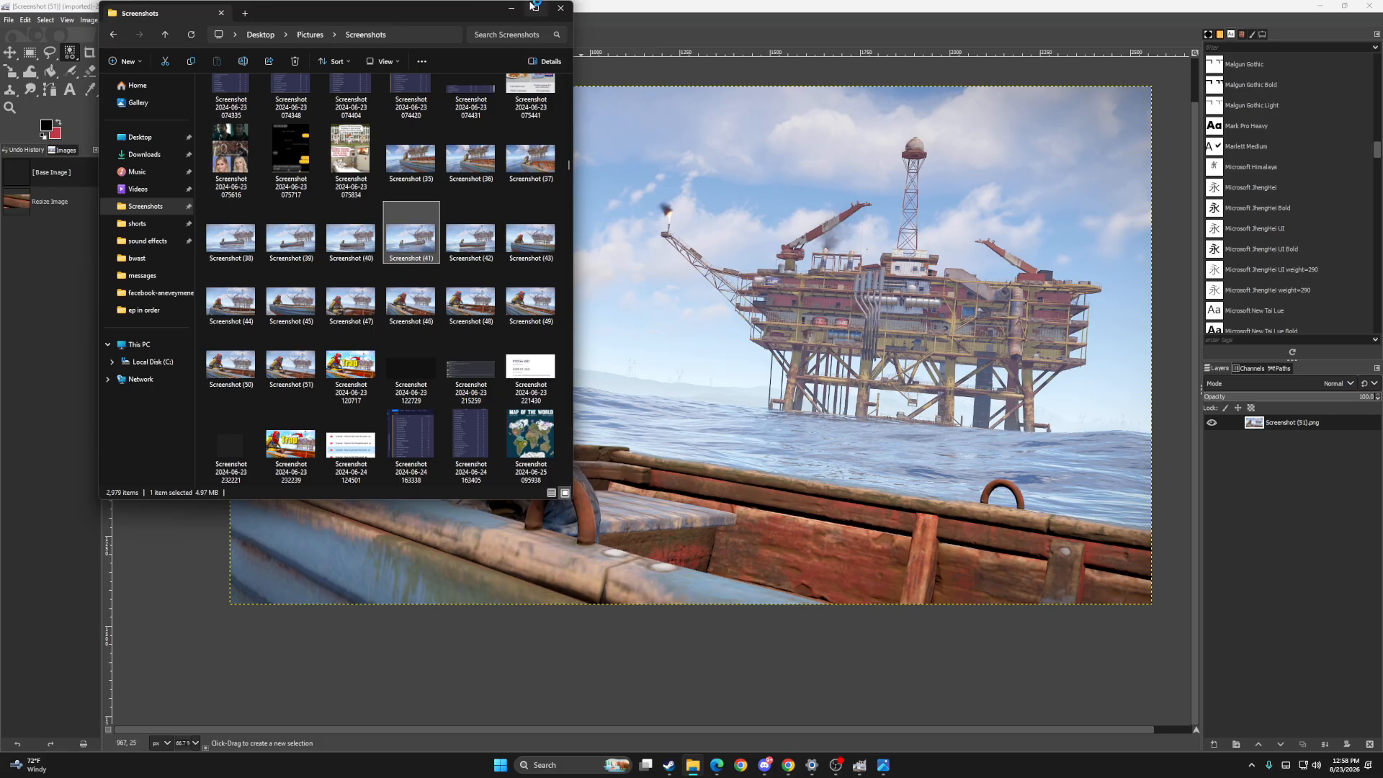
Step: Add Screenshot (41).png from the Screenshots folder as a new layer above Screenshot (51).png
click(512, 7)
drag(646, 247, 647, 247)
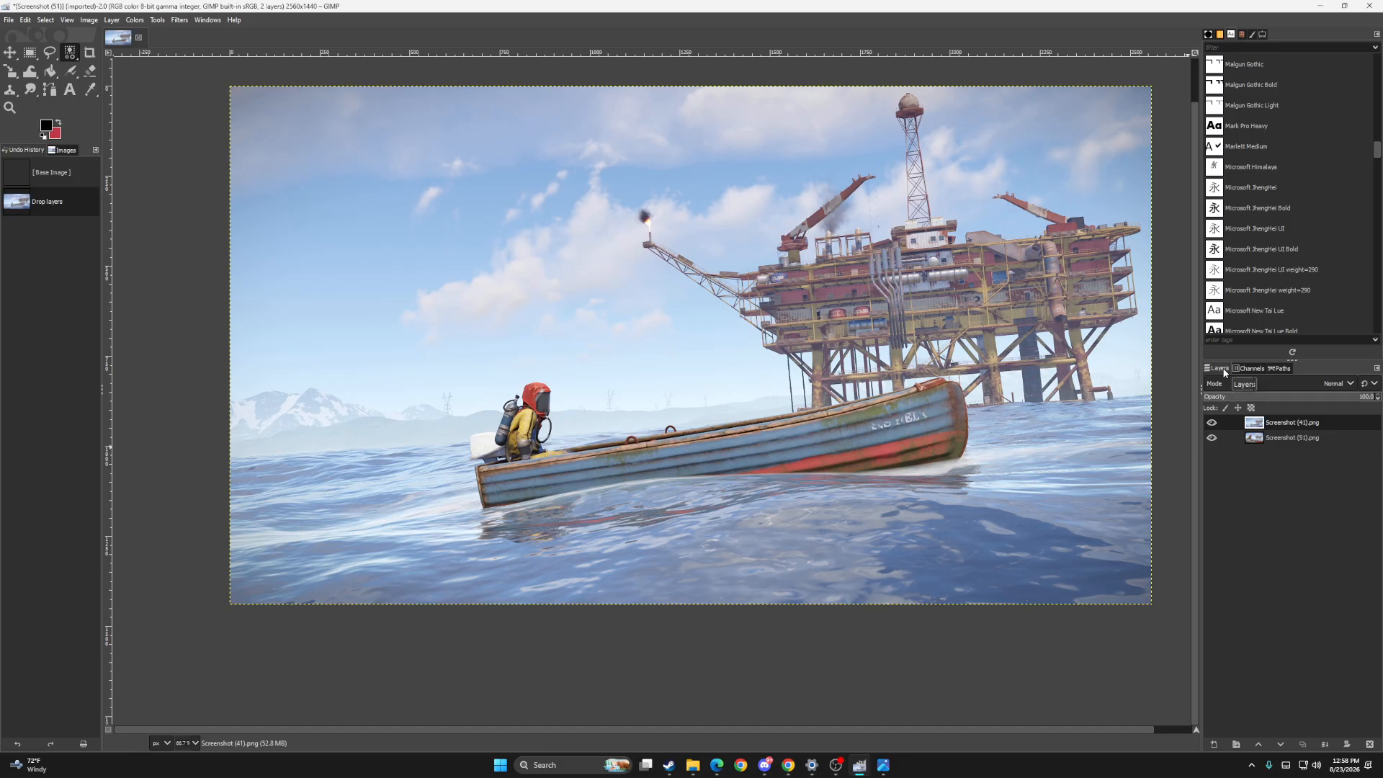
click(1261, 438)
click(1273, 423)
click(1277, 439)
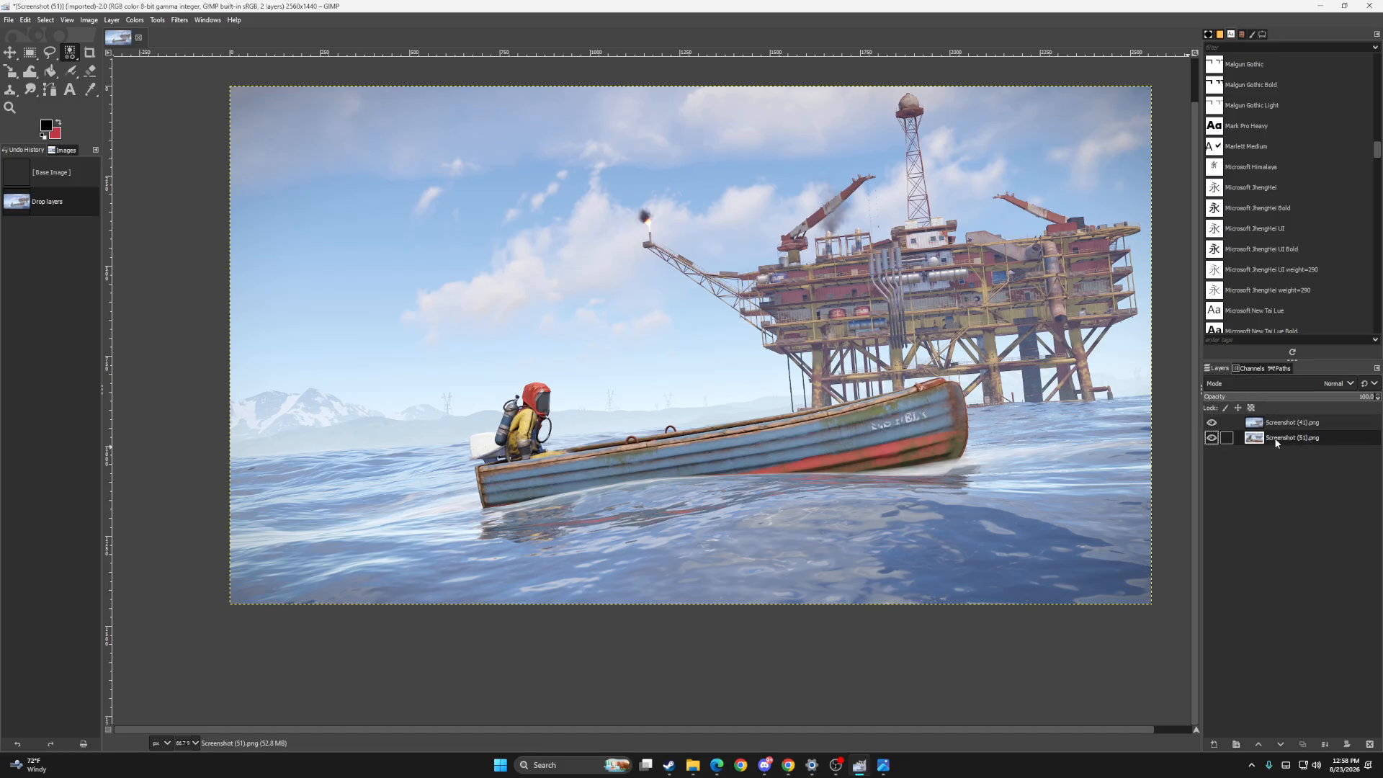
click(1269, 425)
click(1273, 441)
click(1283, 424)
click(1273, 441)
click(1279, 425)
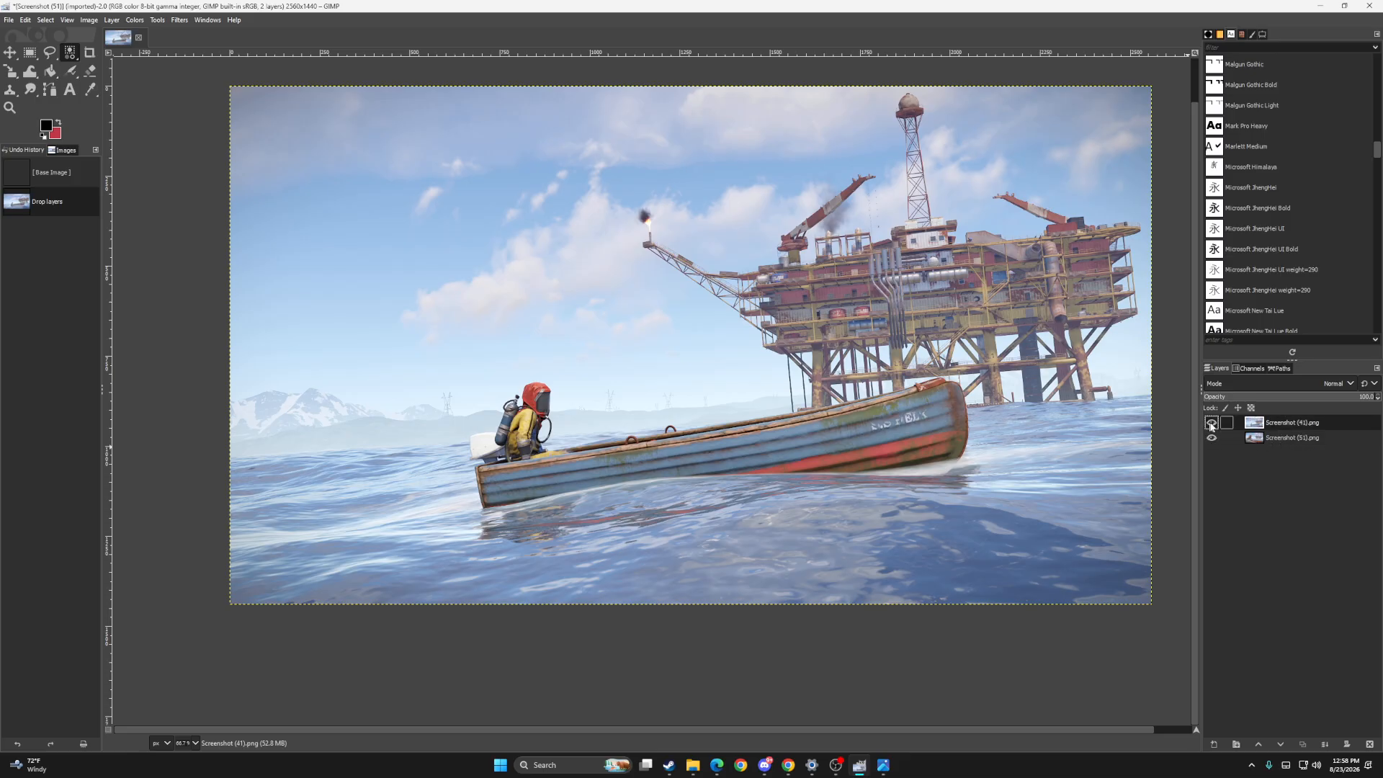
Step: Compare the two images by toggling the visibility of the Screenshot (41).png layer, leaving that layer hidden and unlinked
click(1211, 425)
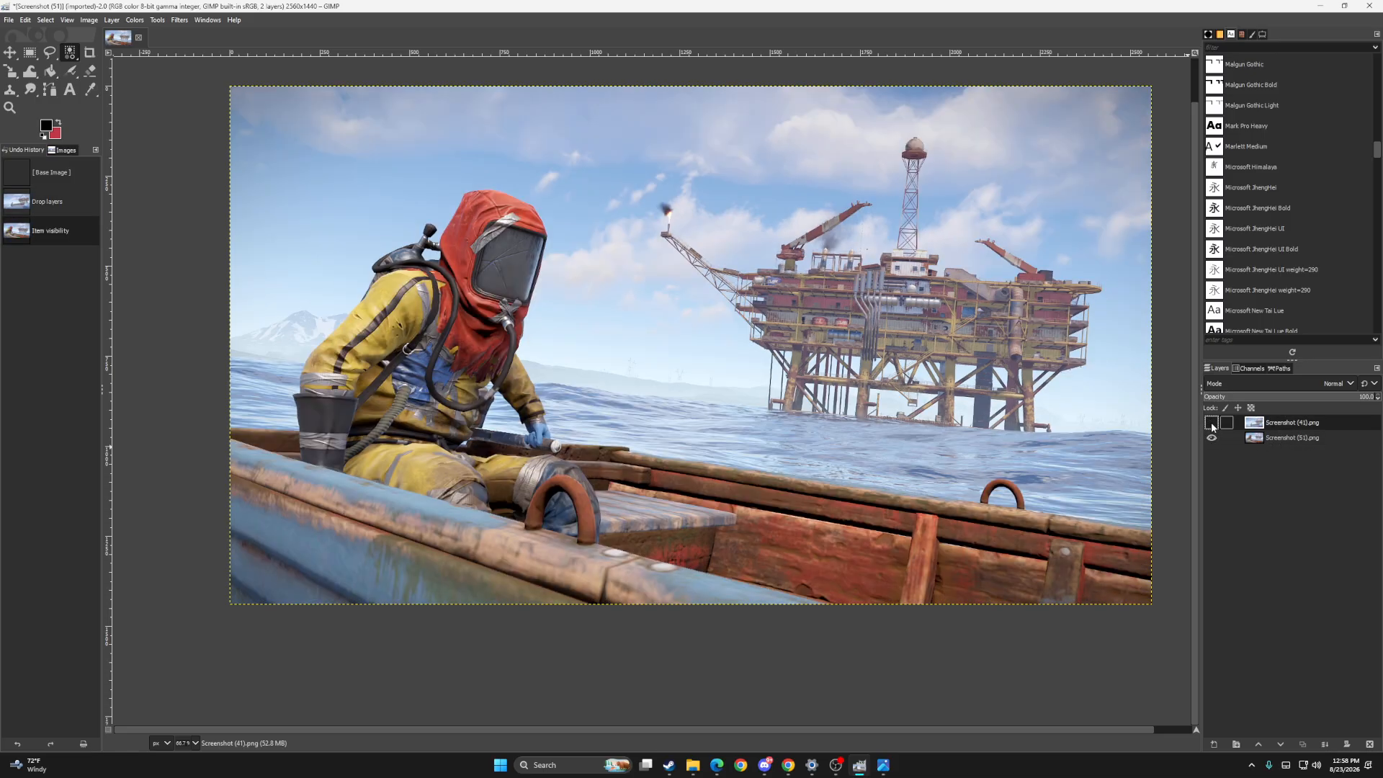
click(1211, 424)
click(1210, 424)
click(1210, 425)
click(1210, 424)
click(1211, 425)
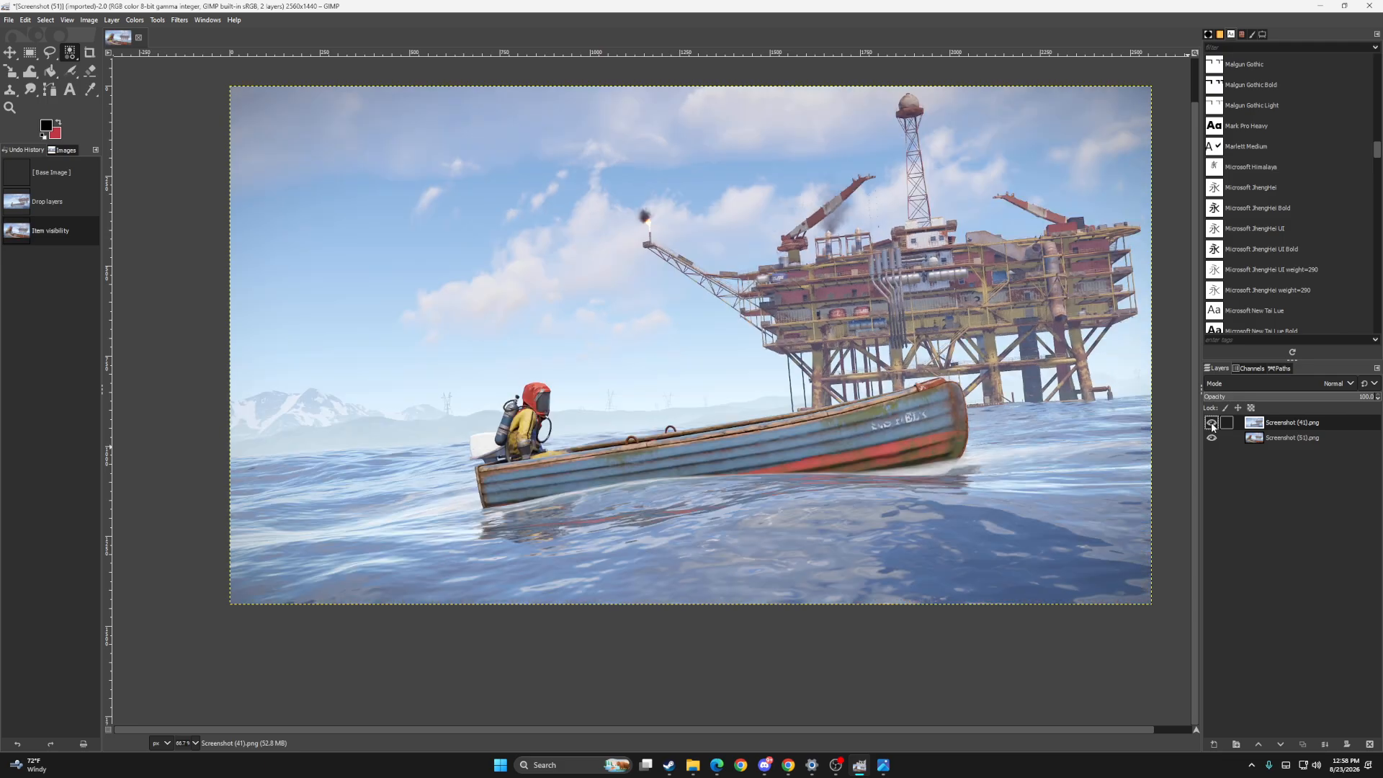
click(1210, 425)
click(1227, 423)
click(1210, 424)
click(1211, 424)
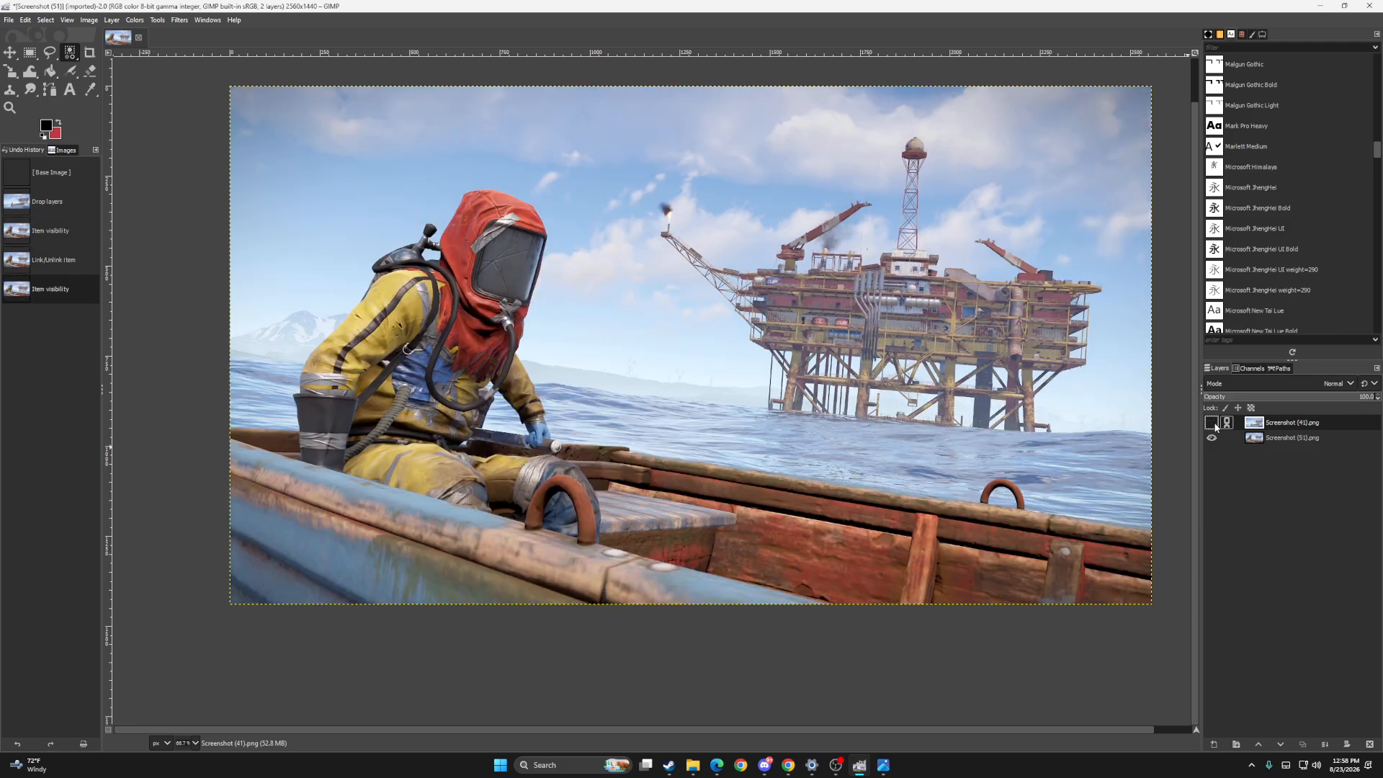
click(1226, 423)
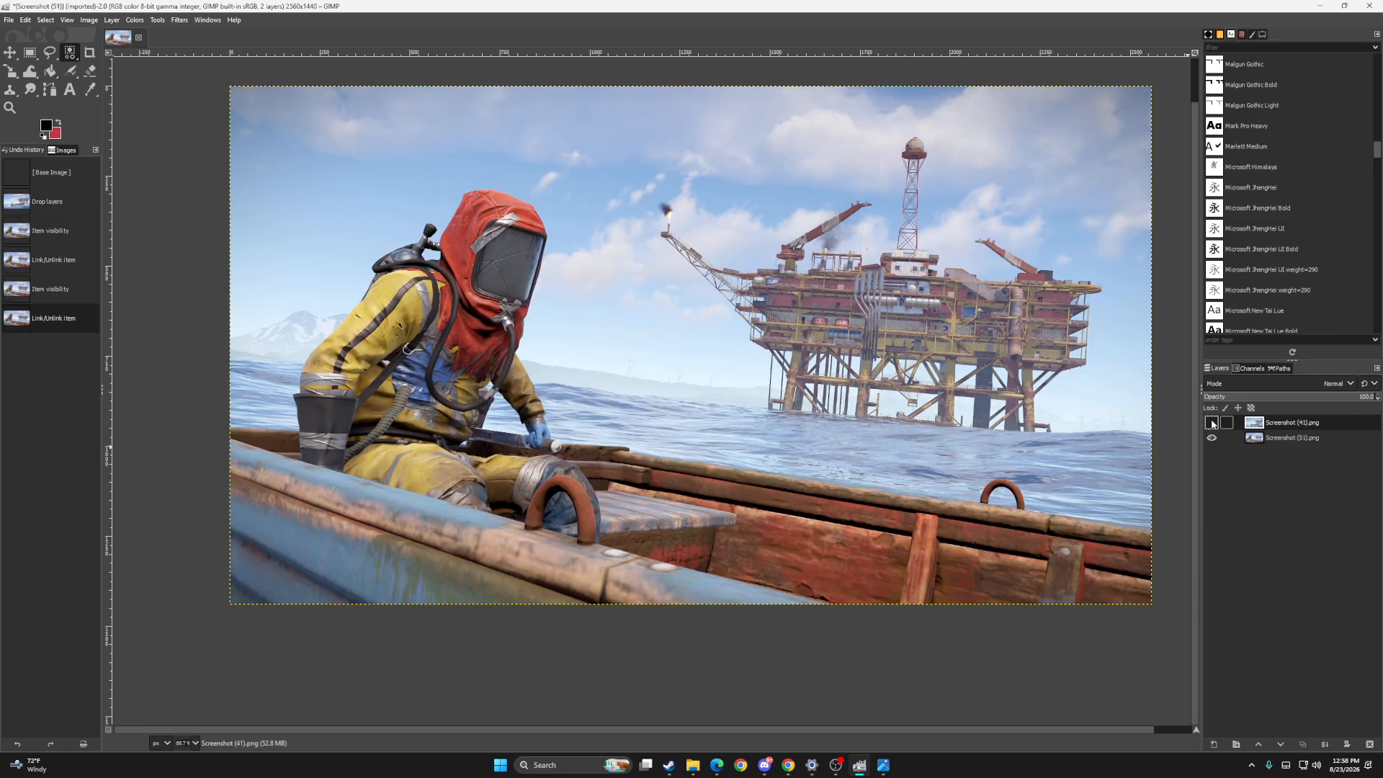
click(1211, 424)
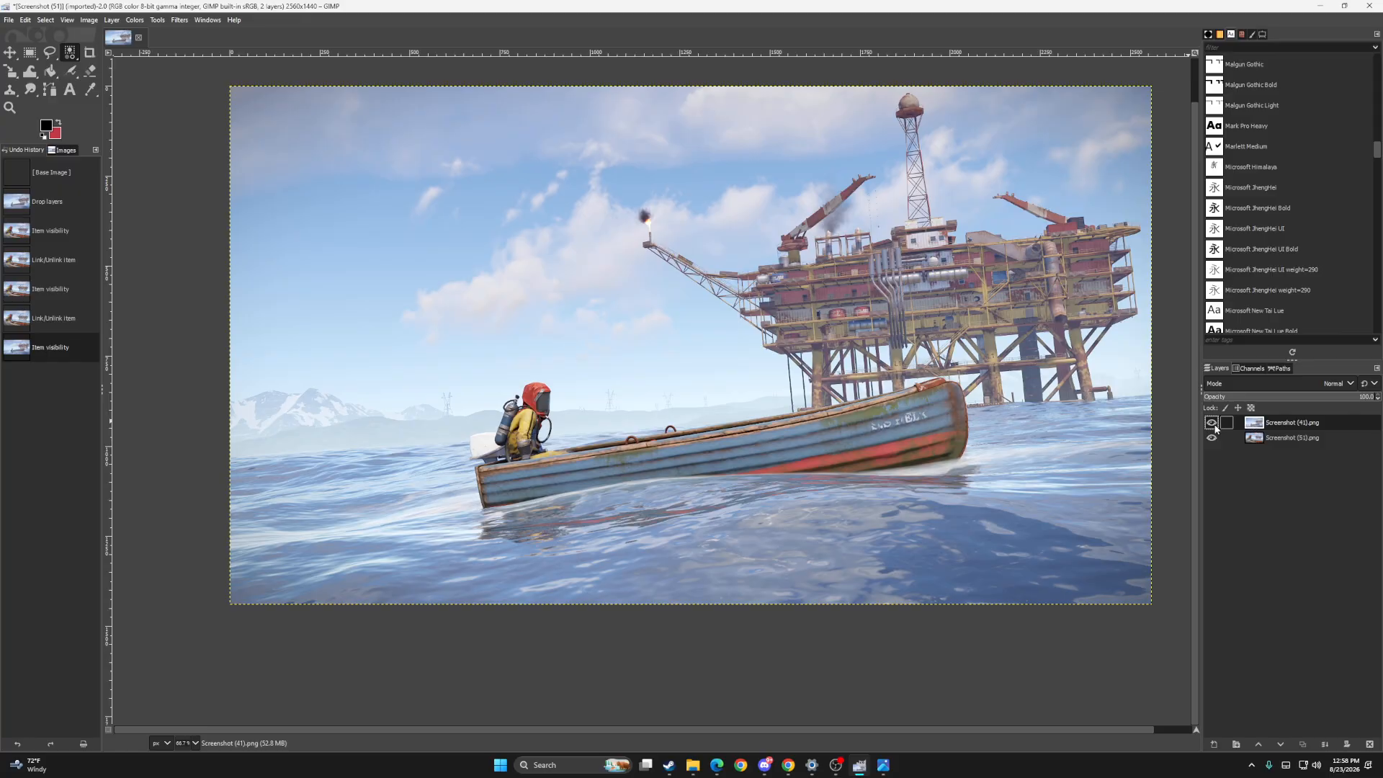
click(1211, 424)
scroll(822, 481, up, 1)
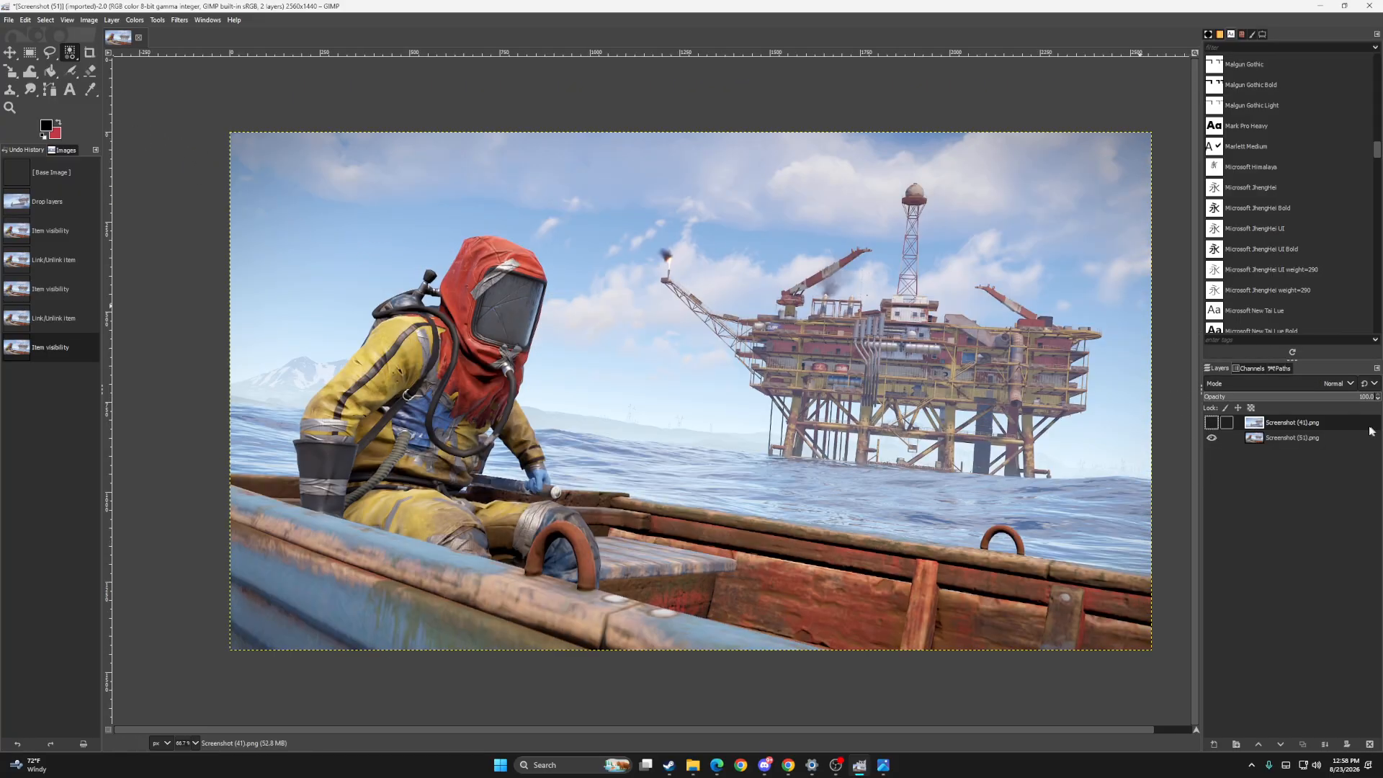
Step: Duplicate the Screenshot (51).png layer
click(1267, 438)
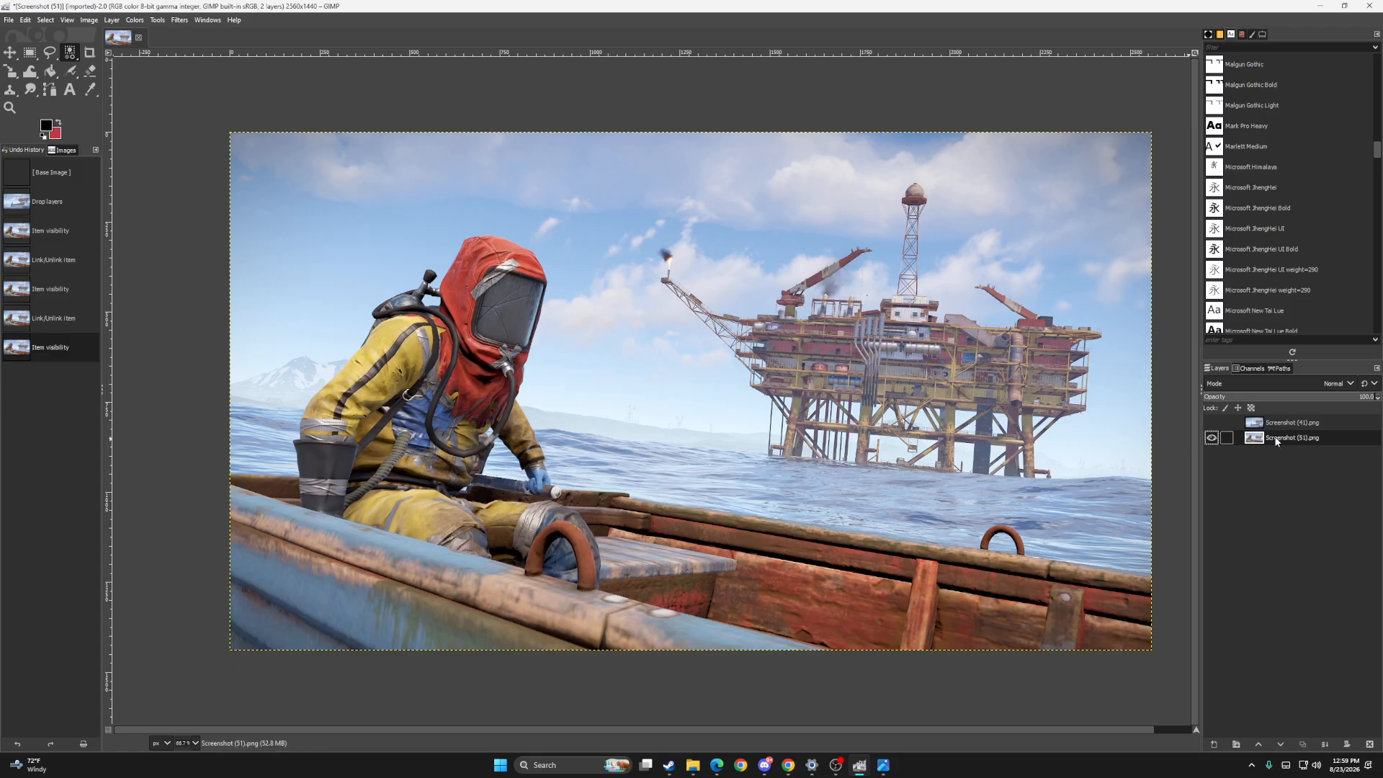
right_click(1276, 440)
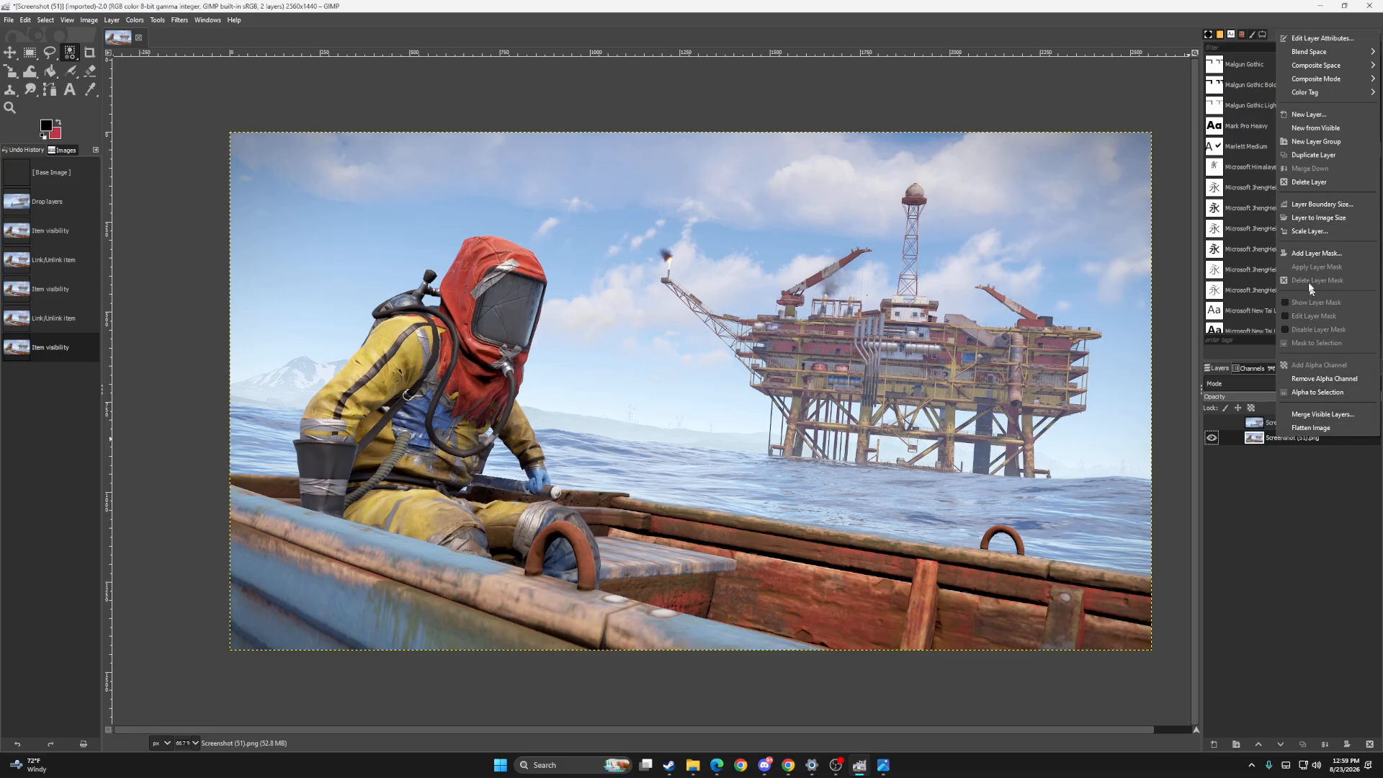
click(1315, 156)
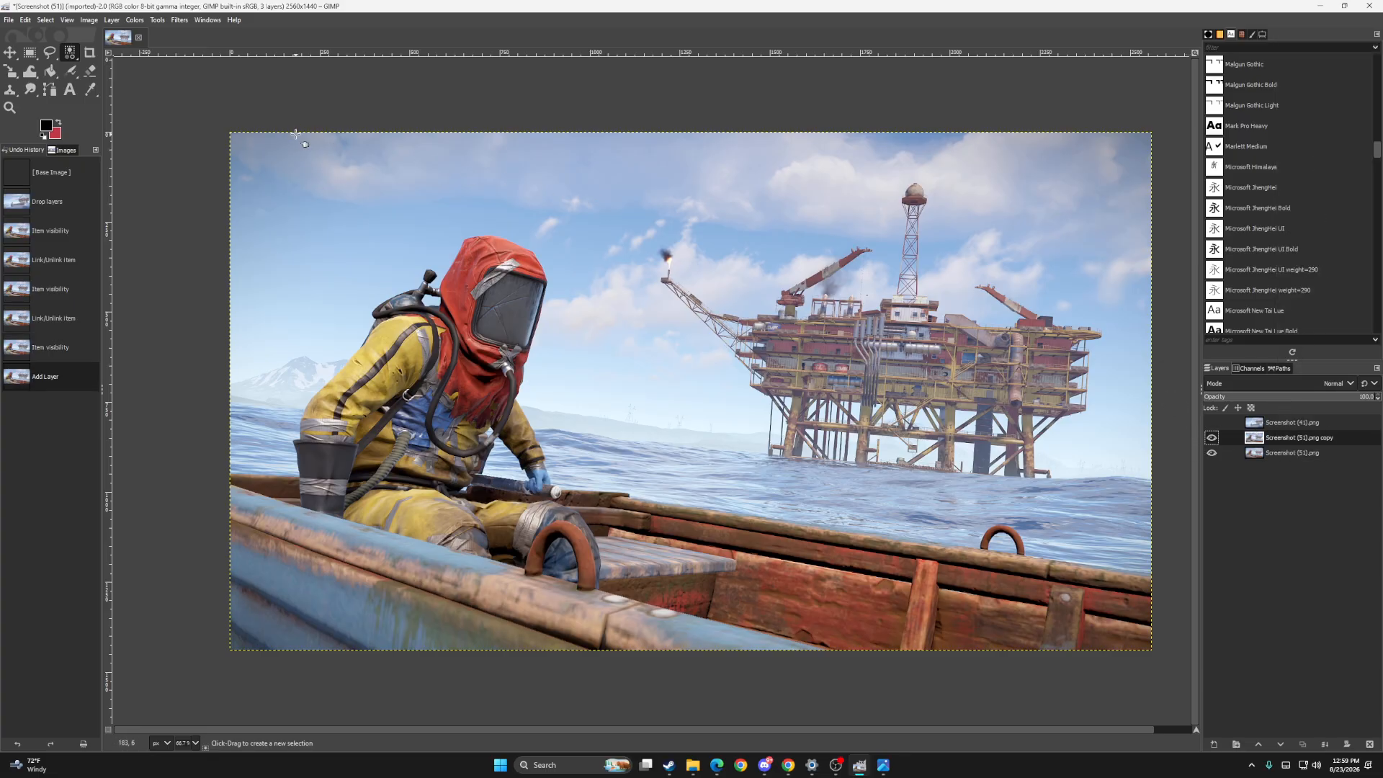
Step: Try erasing over the oil rig on the duplicated layer with the Eraser, with its tool options shown
click(92, 76)
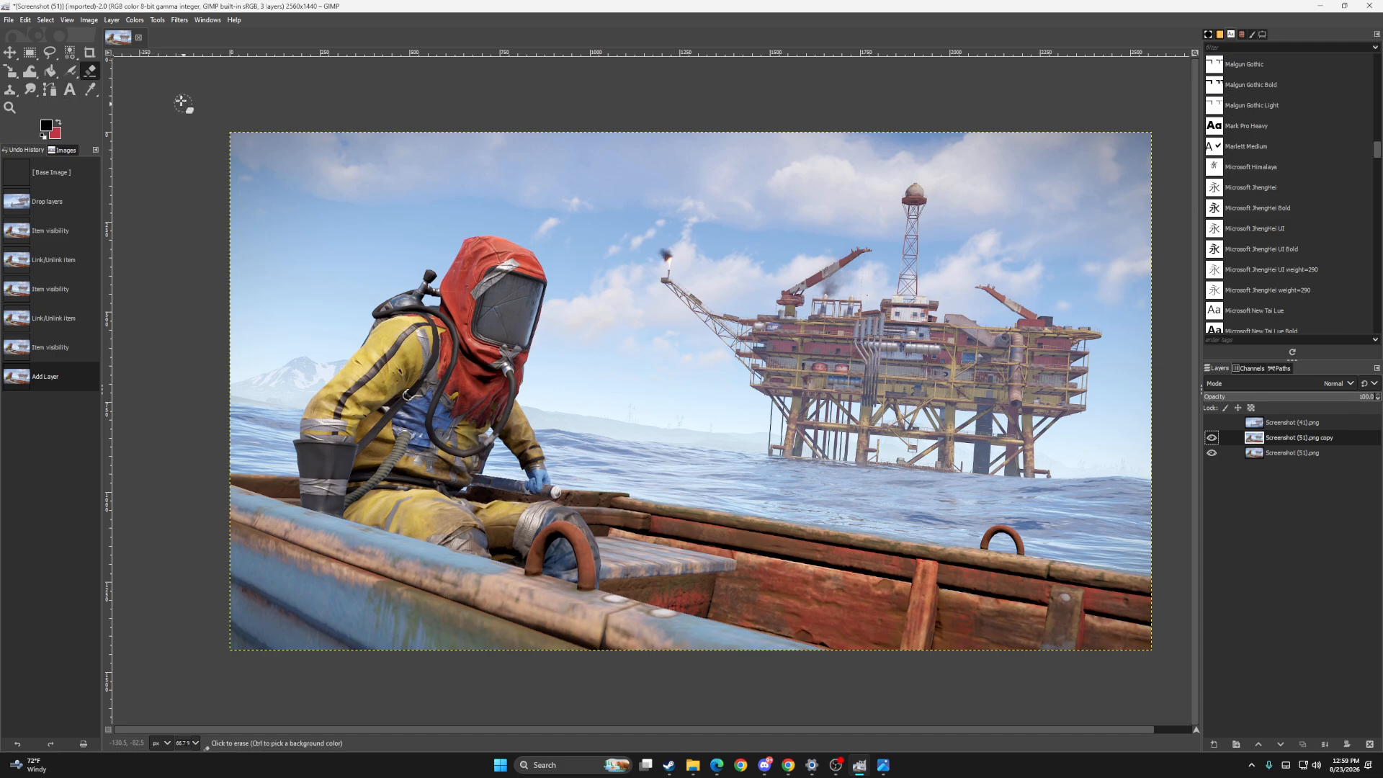
scroll(1239, 63, up, 3)
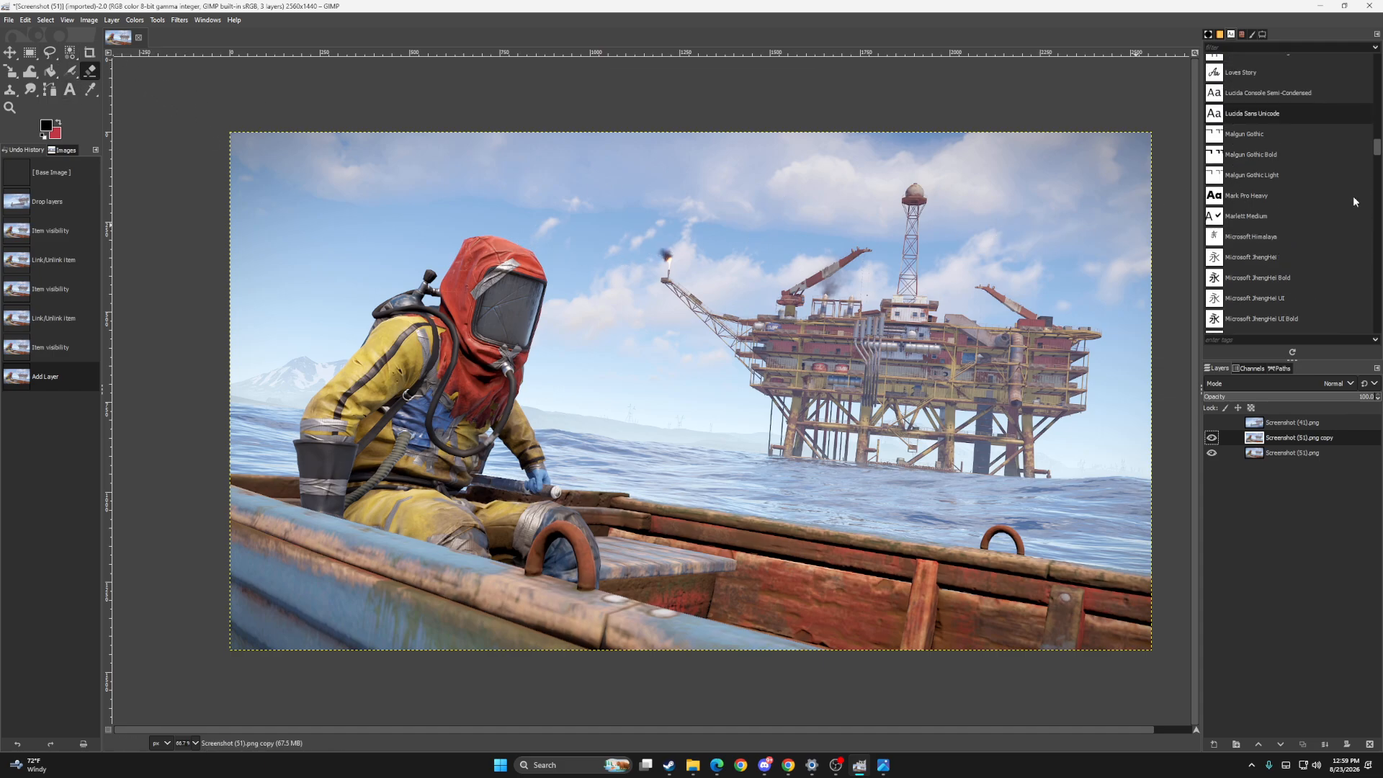
click(1262, 35)
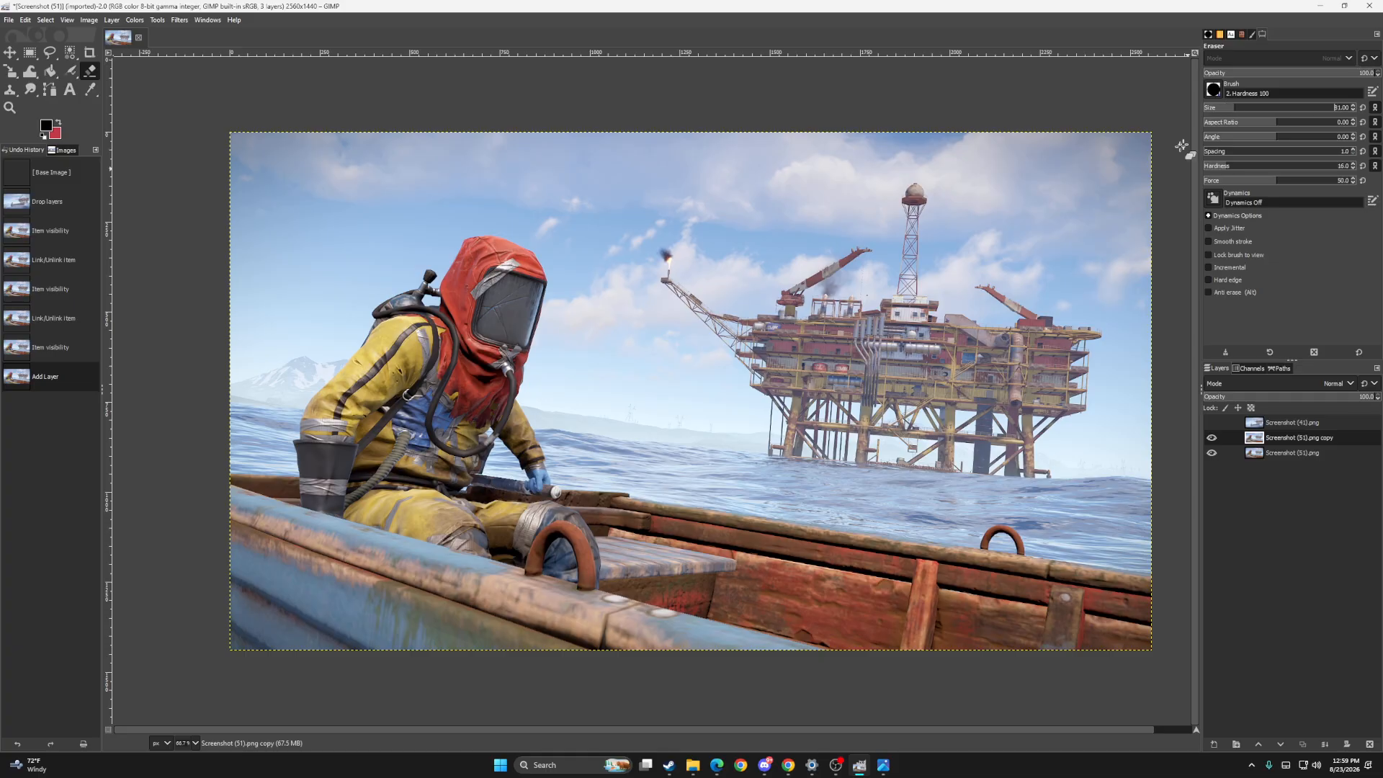
drag(1022, 346, 999, 364)
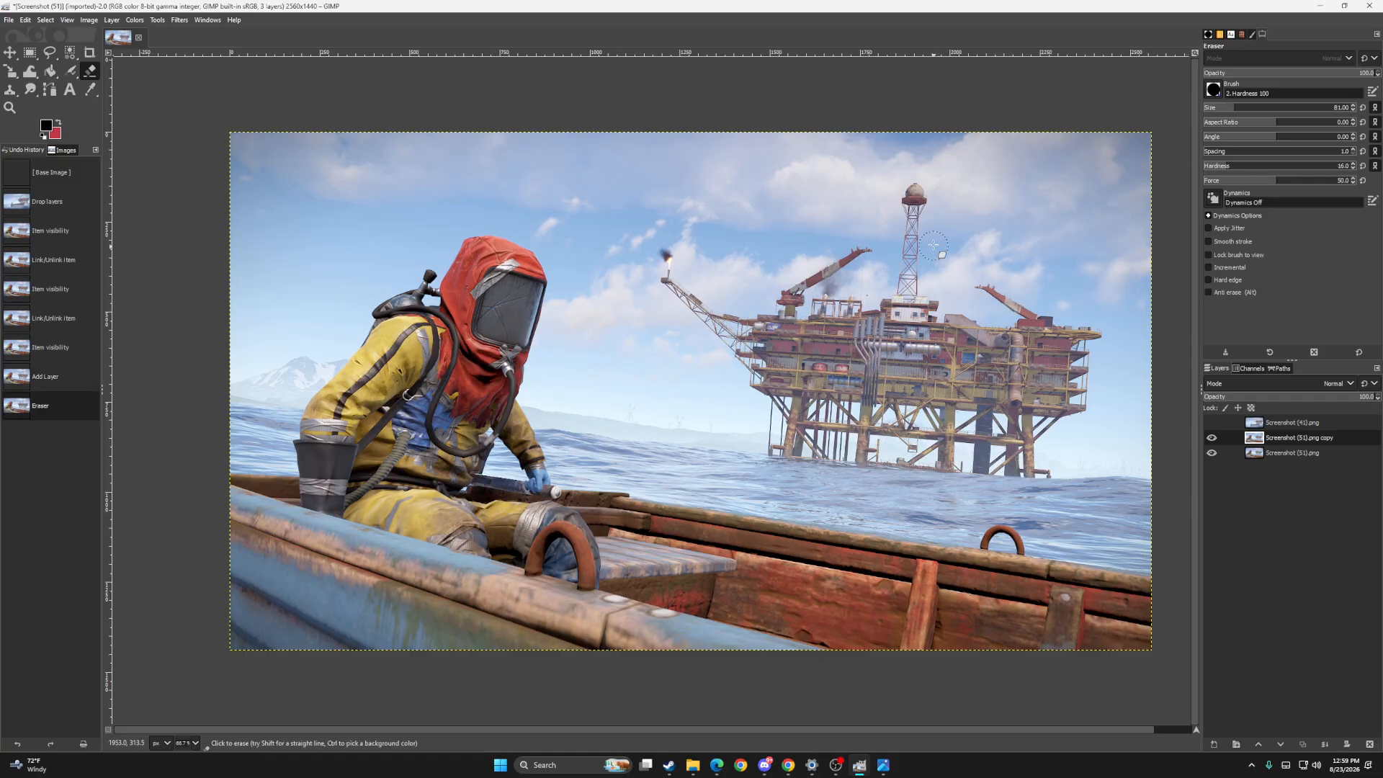
drag(942, 302, 948, 454)
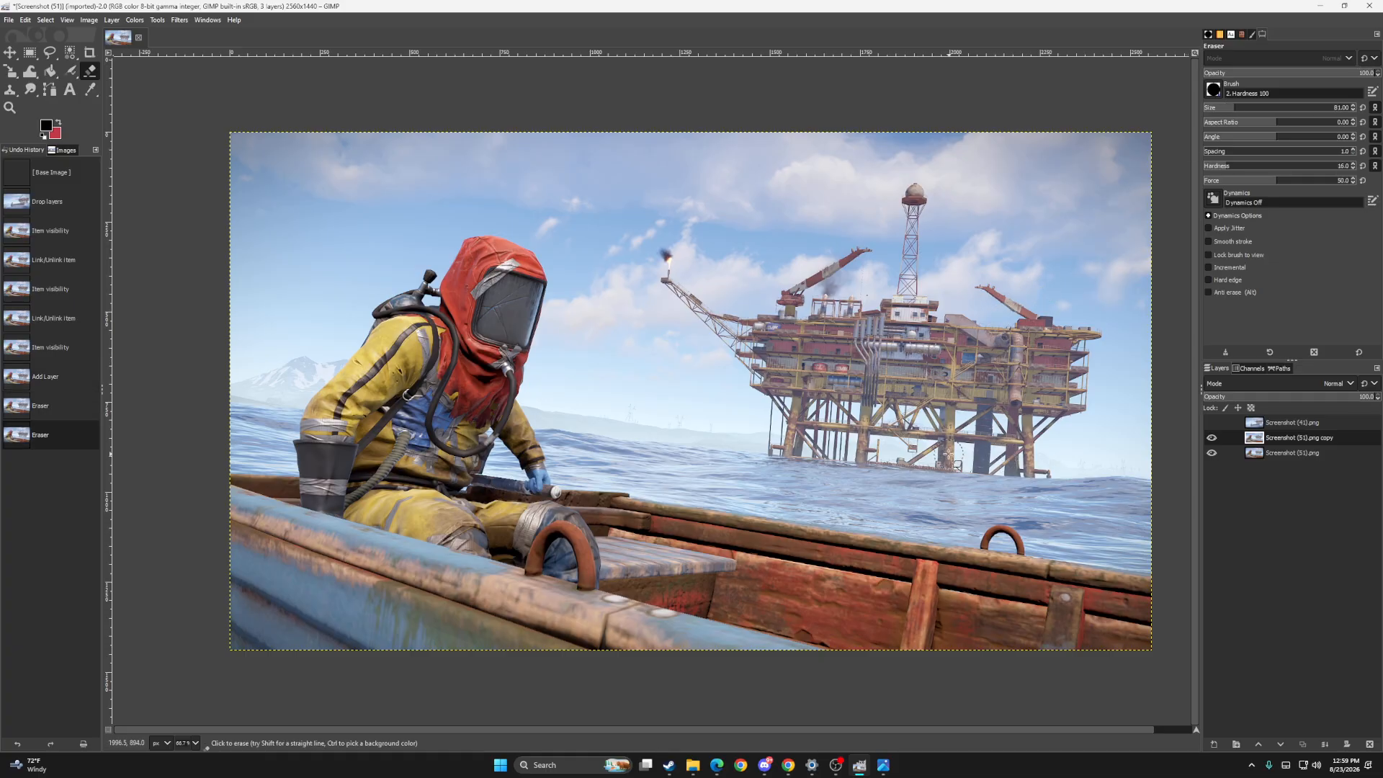
click(970, 352)
Step: Undo the eraser strokes on the oil rig, the layer duplication and the latest visibility and link changes
key(ctrl+z)
key(ctrl+z)
key(ctrl+z)
key(ctrl+z)
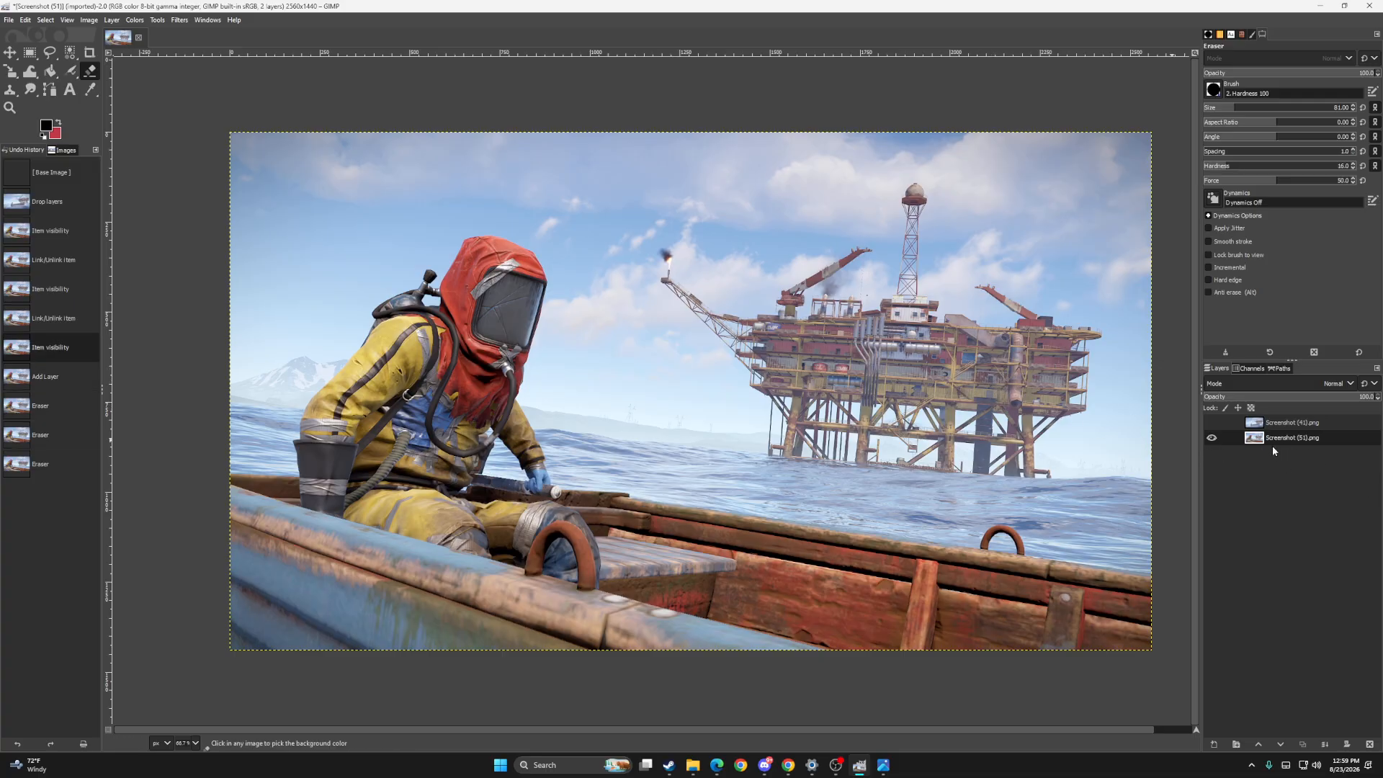
key(ctrl+z)
key(ctrl+z)
key(ctrl+z)
Step: Unlink the Screenshot (41).png layer and leave it hidden
click(1211, 422)
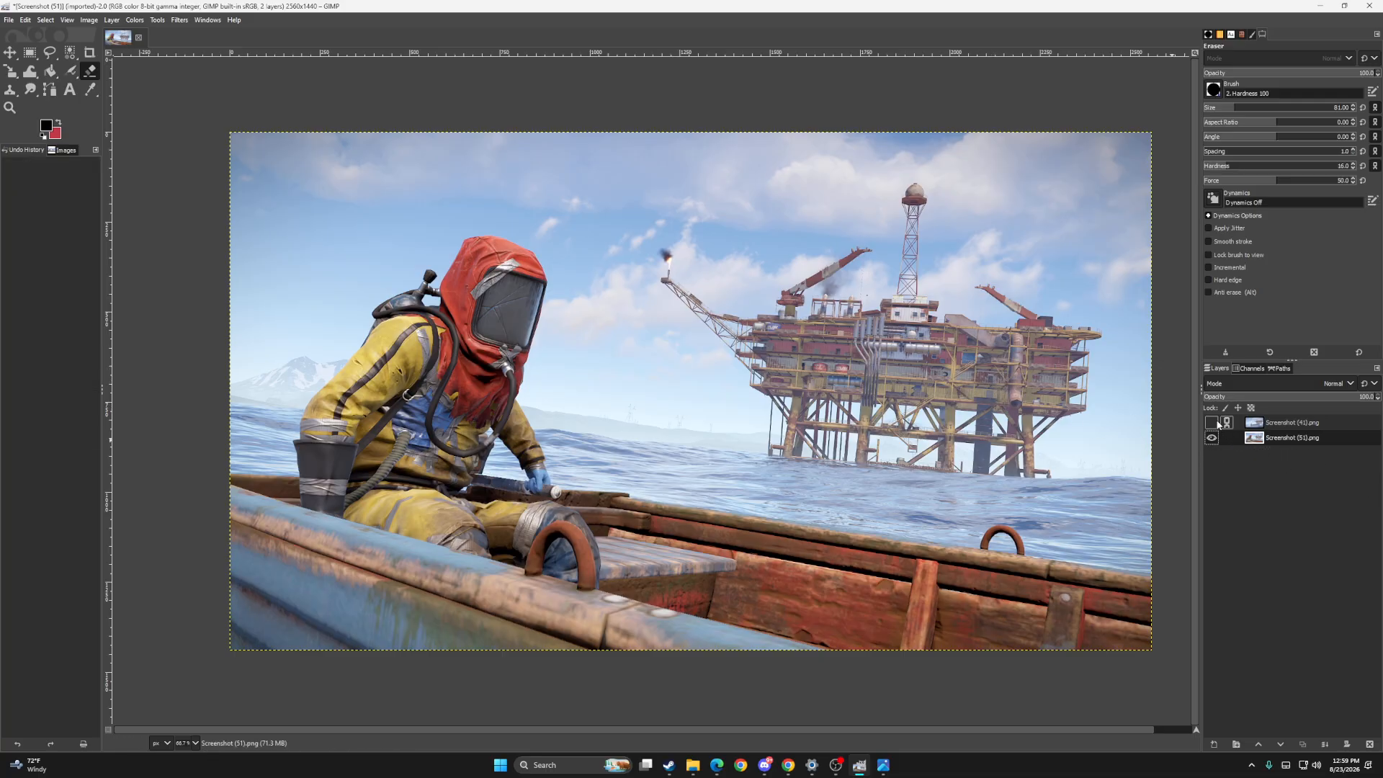
click(1226, 422)
click(1210, 423)
Step: Duplicate the Screenshot (51).png layer and make the original beneath the copy the active layer
right_click(1212, 431)
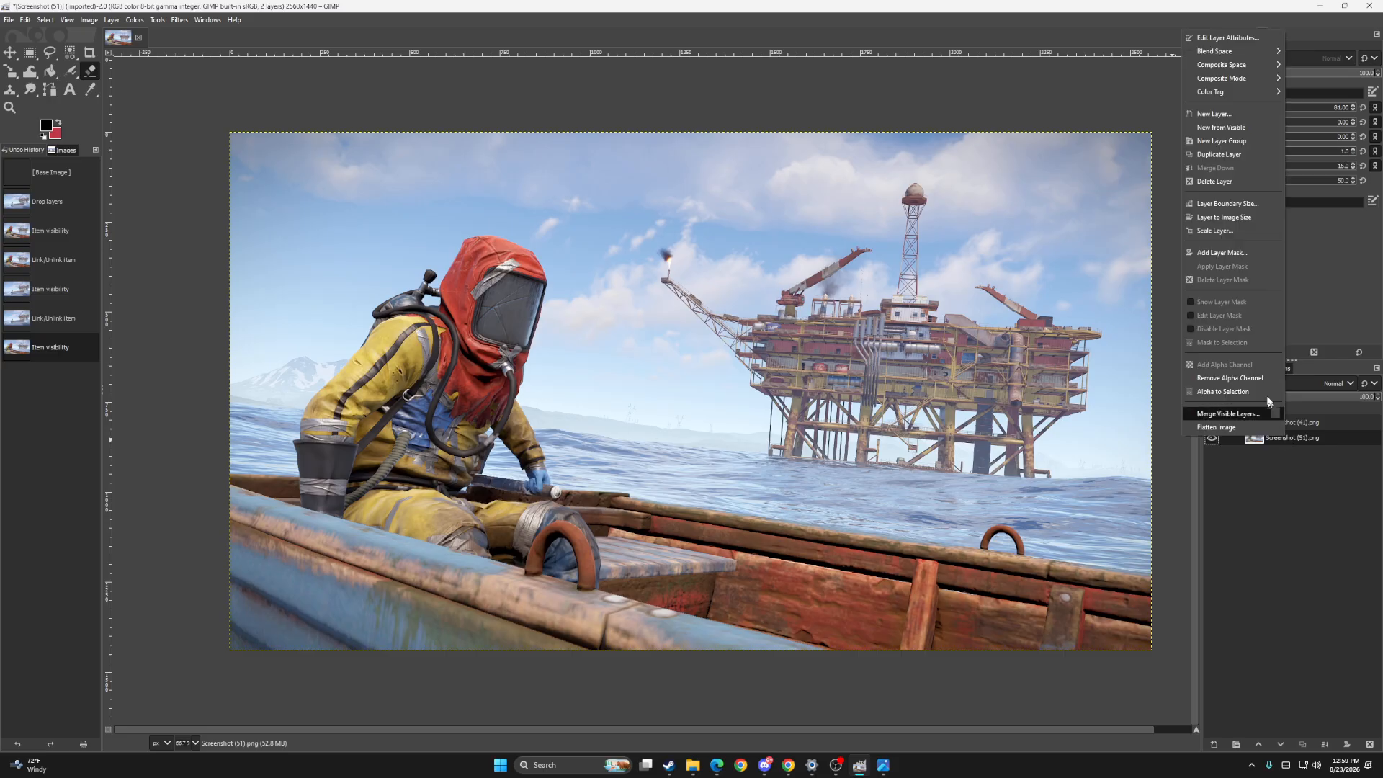
click(1217, 154)
click(1282, 452)
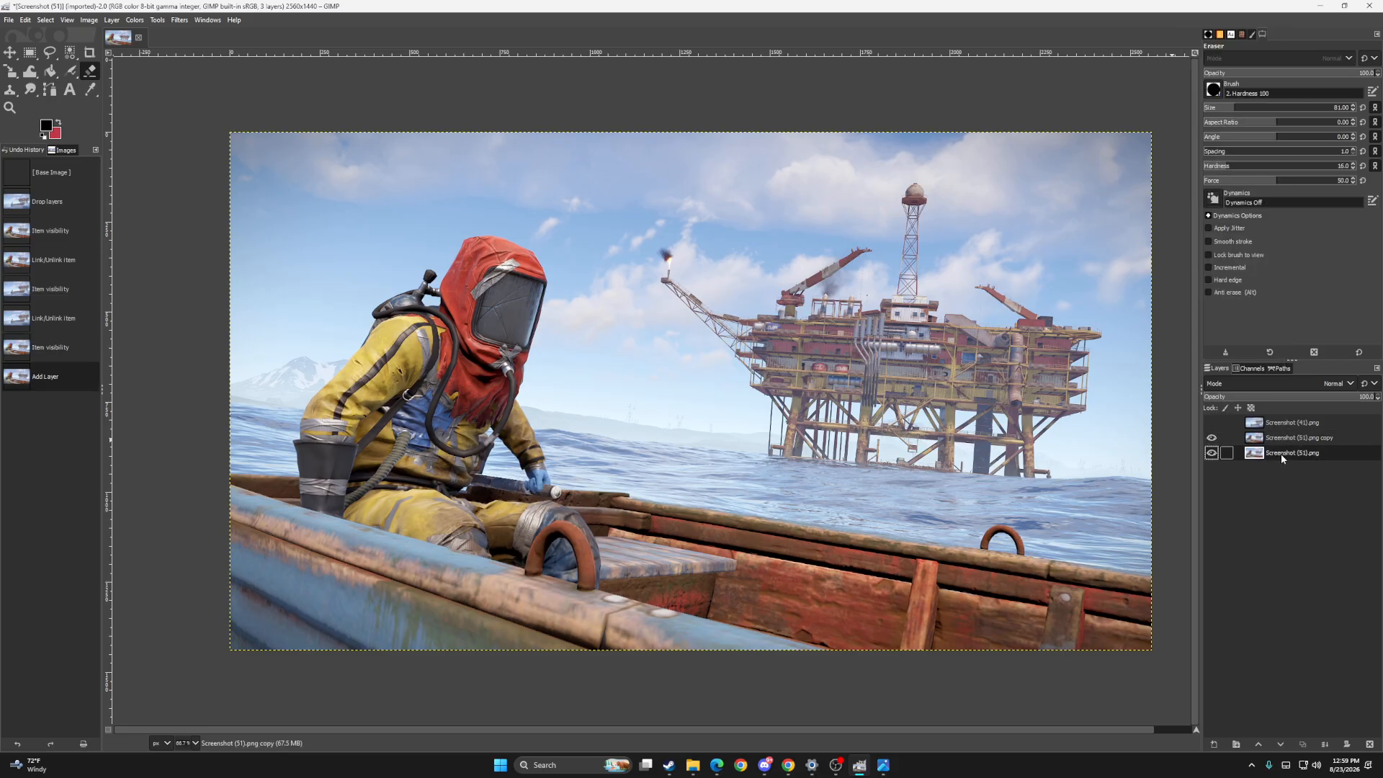
click(846, 342)
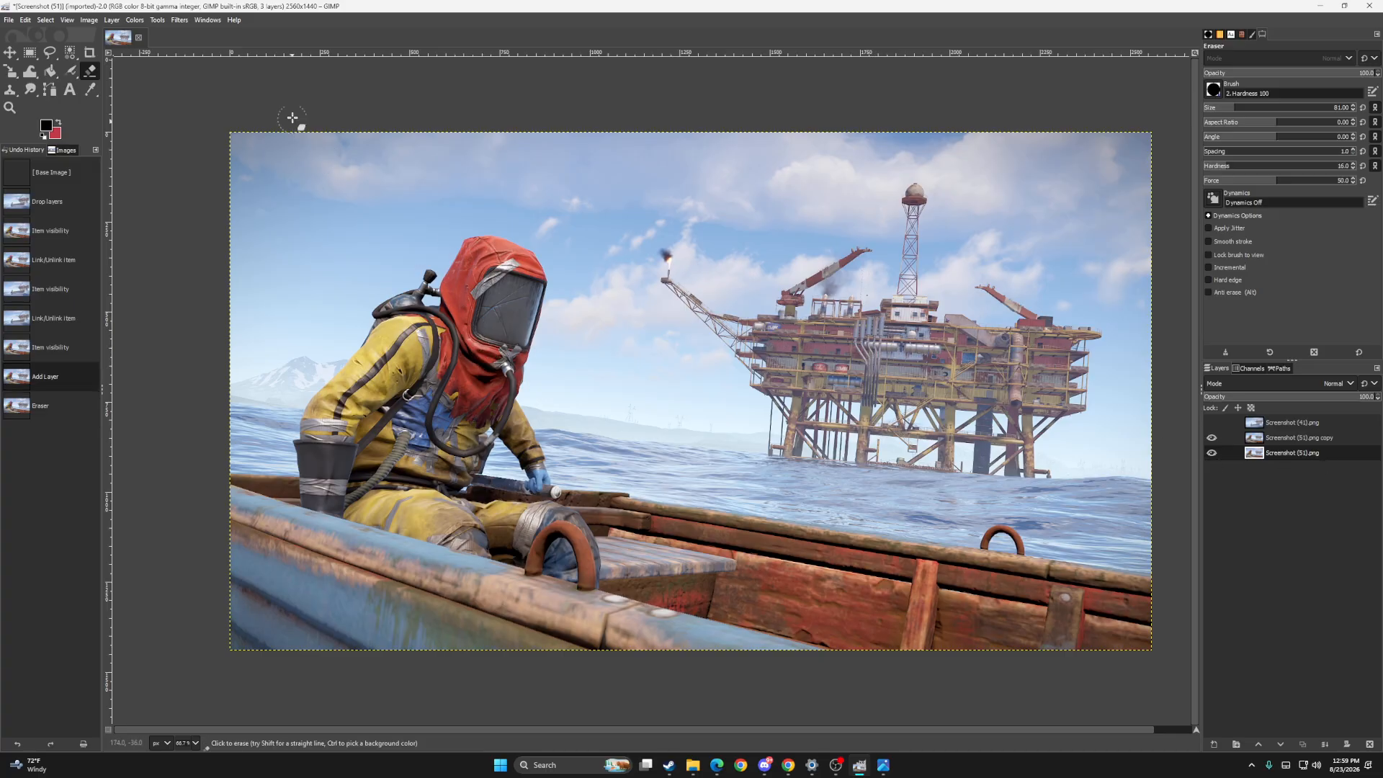
Step: Boost the colours of the original Screenshot (51).png layer with two passes of the Saturation filter
click(134, 20)
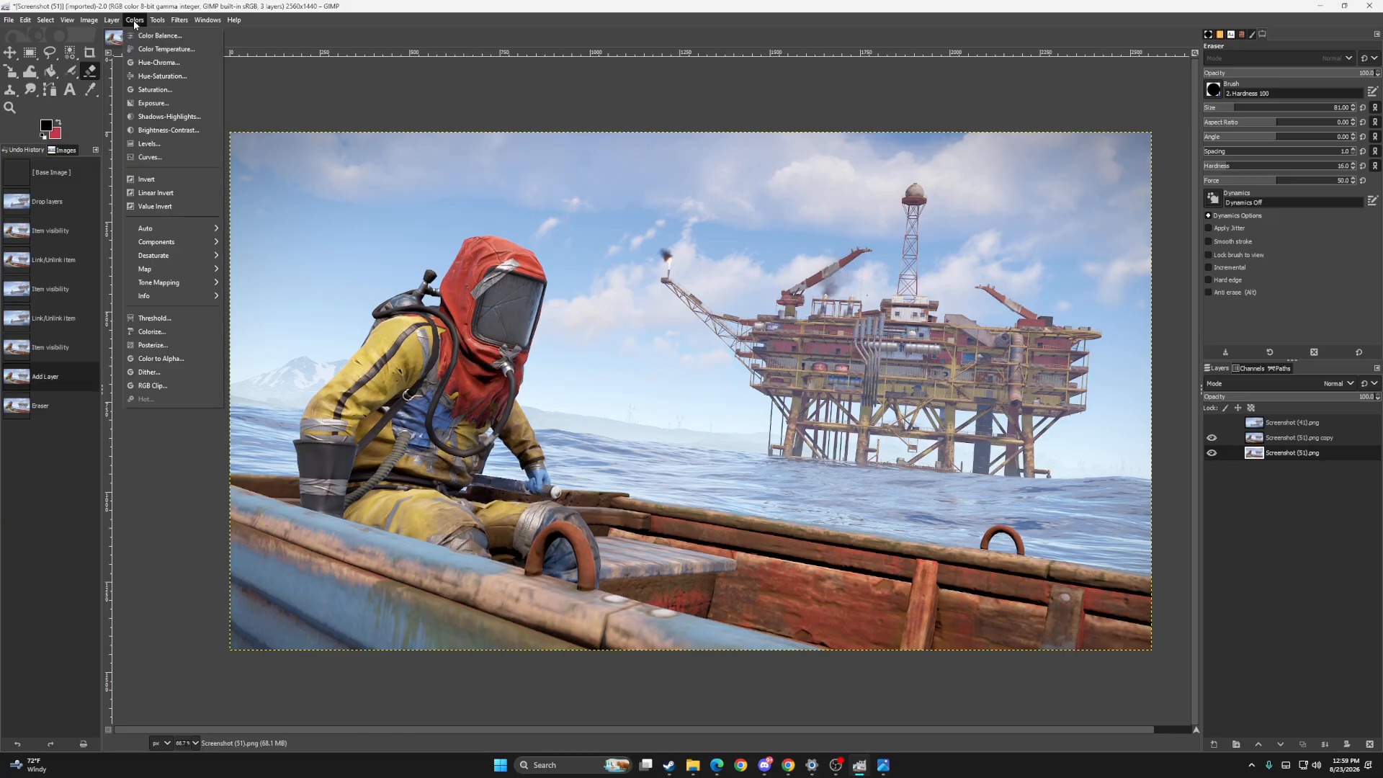
click(183, 89)
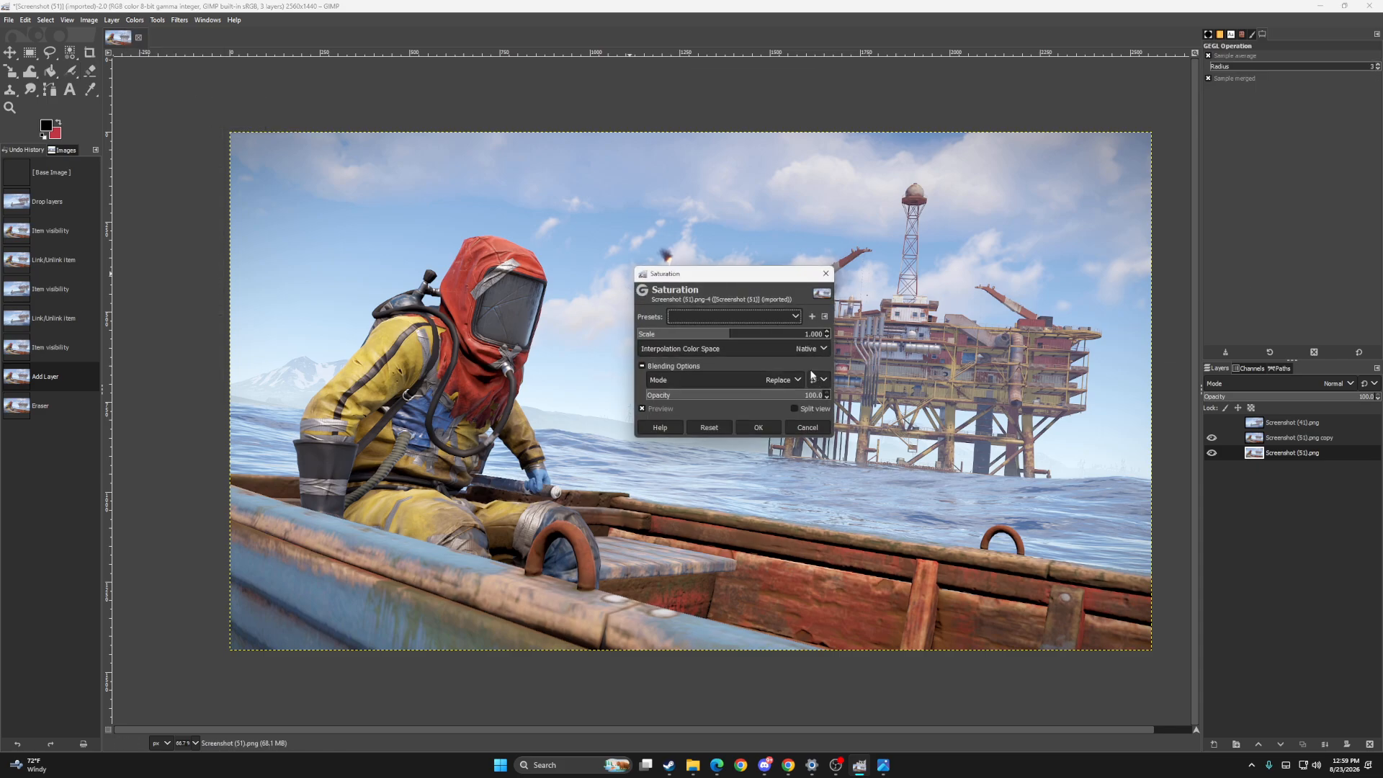
drag(751, 341, 782, 342)
click(775, 433)
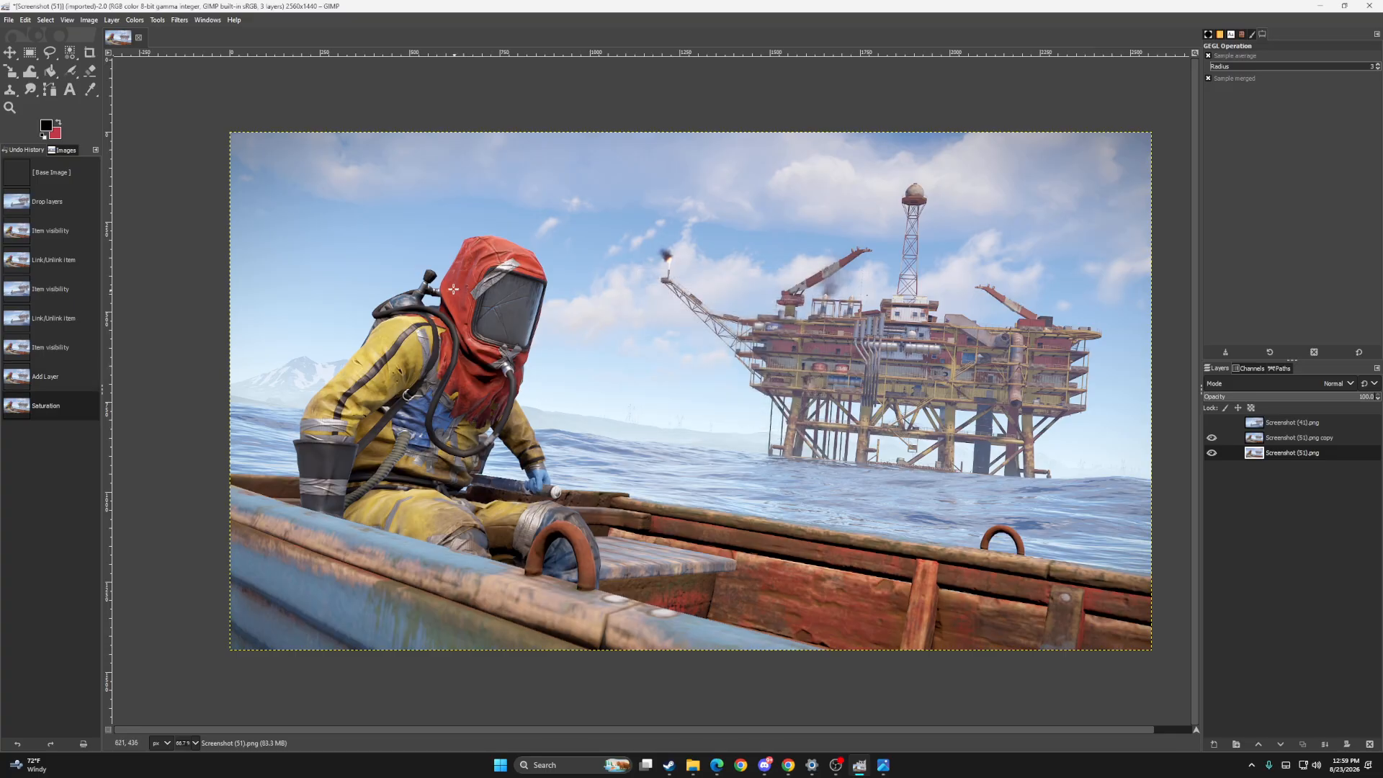
key(shift+ctrl+f)
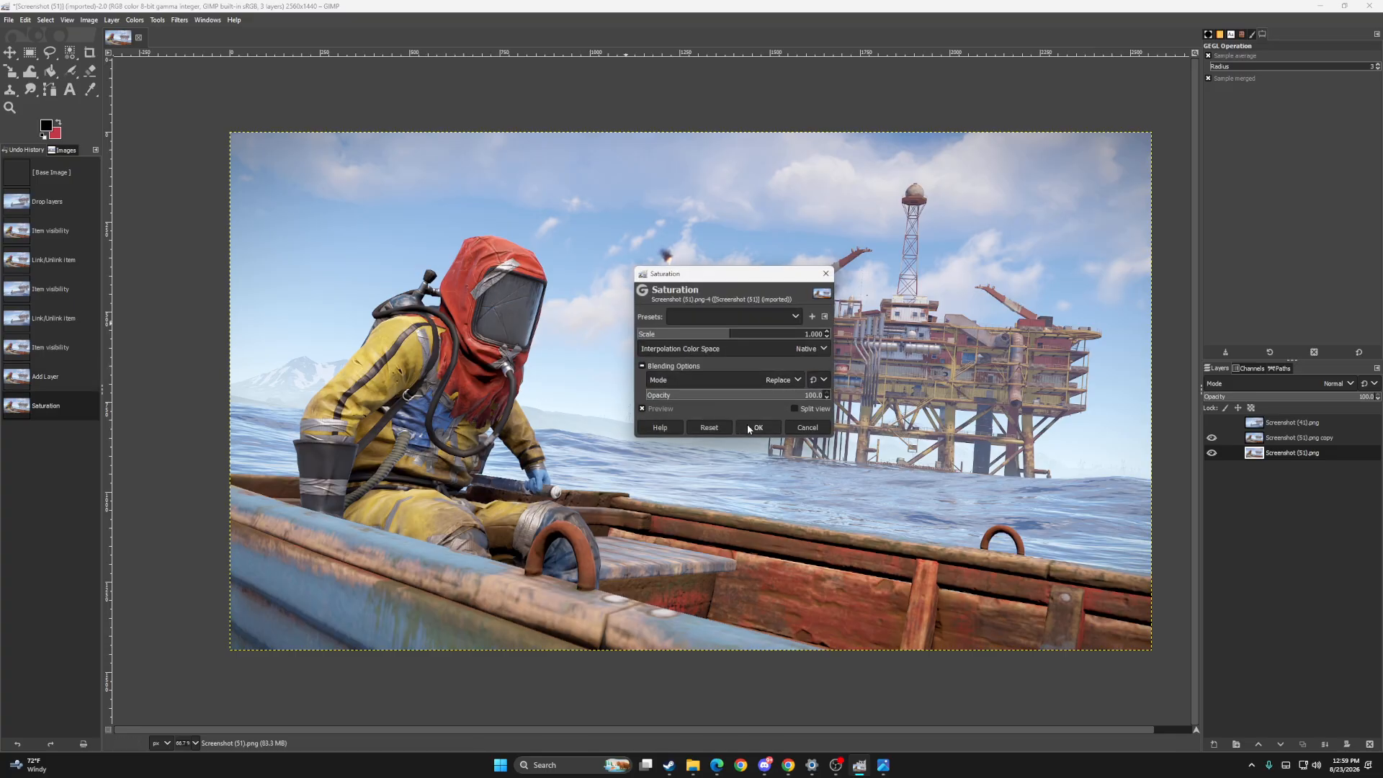
click(748, 430)
Step: Try erasing over the diver's mask on the original Screenshot (51).png layer, and undo the strokes
click(91, 70)
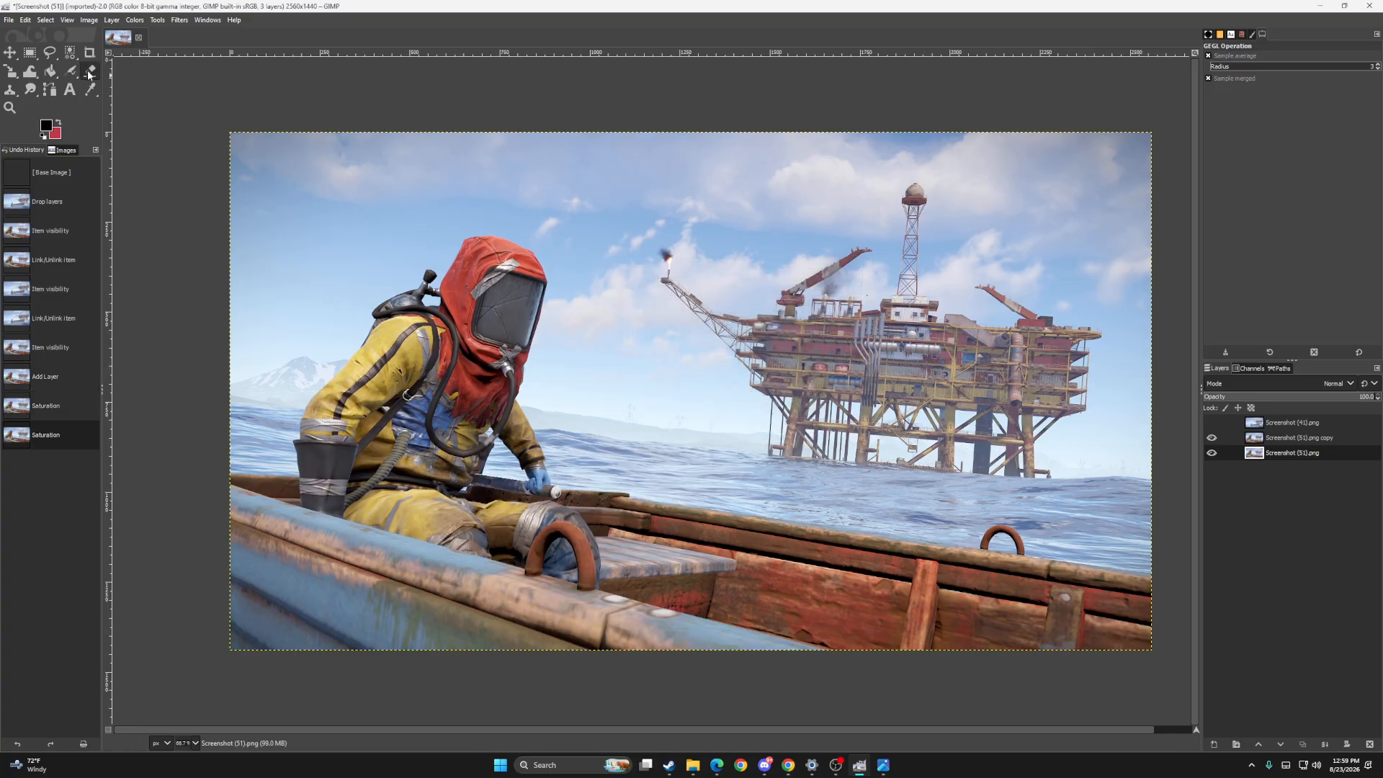
click(503, 324)
click(517, 347)
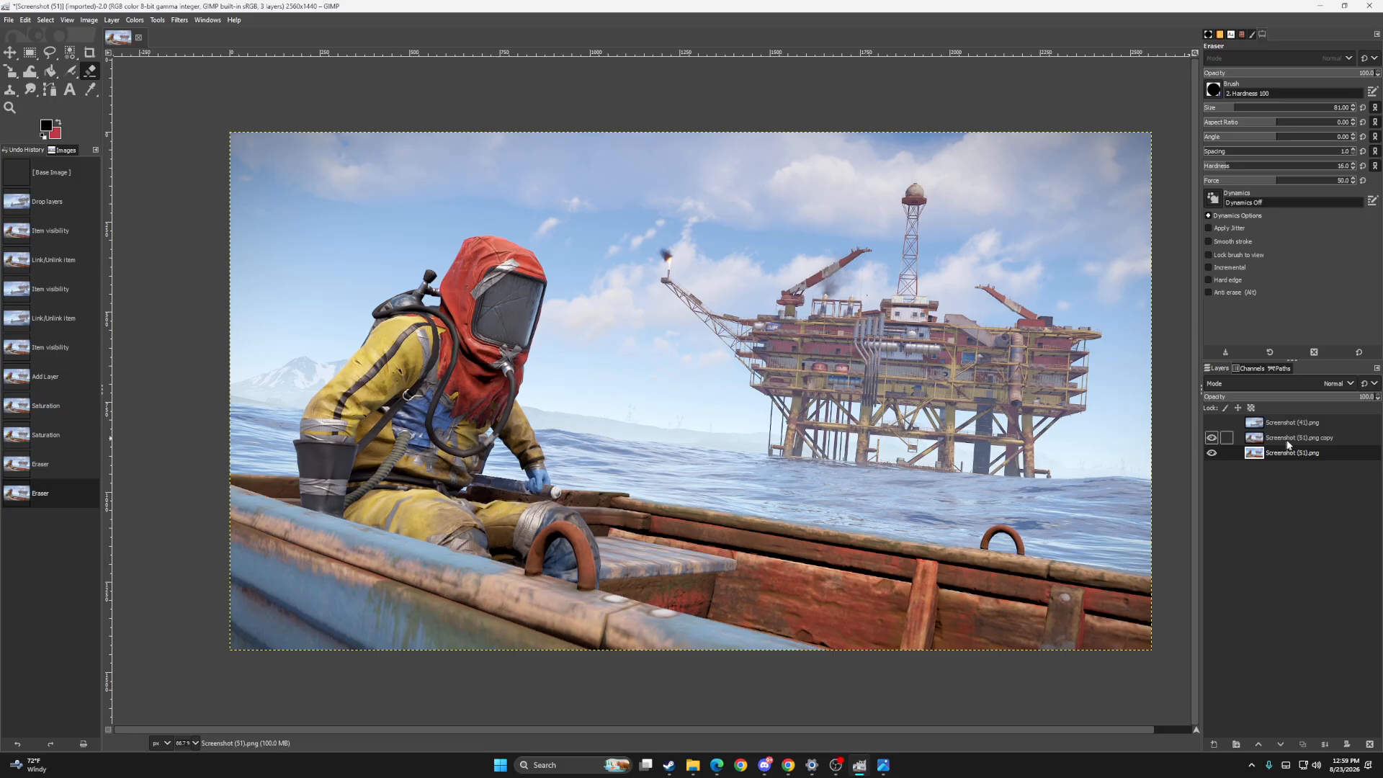
key(ctrl+z)
key(ctrl+z)
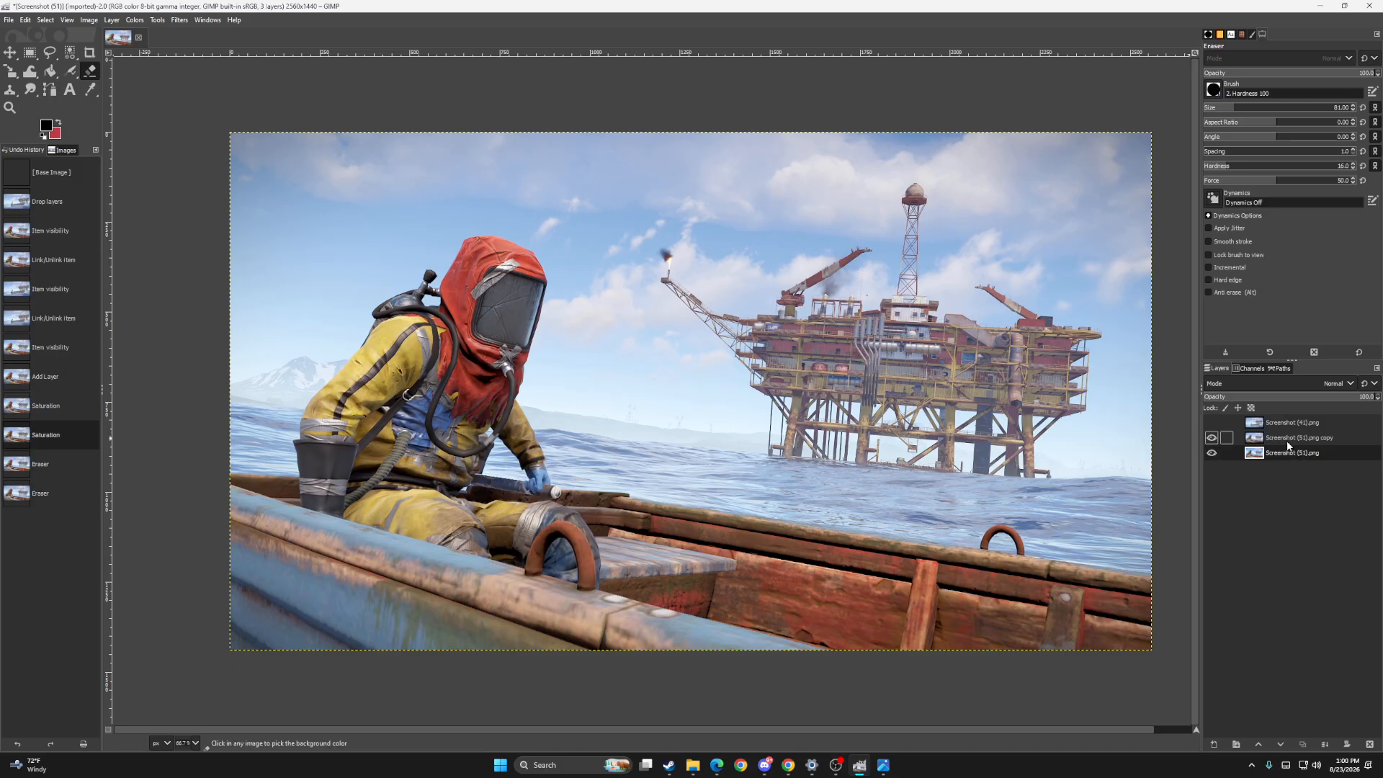
Step: Erase the diver's hood and suit, the boat's nearest rusty hoop and water below the rig on the copy layer to reveal the saturated image
click(1286, 439)
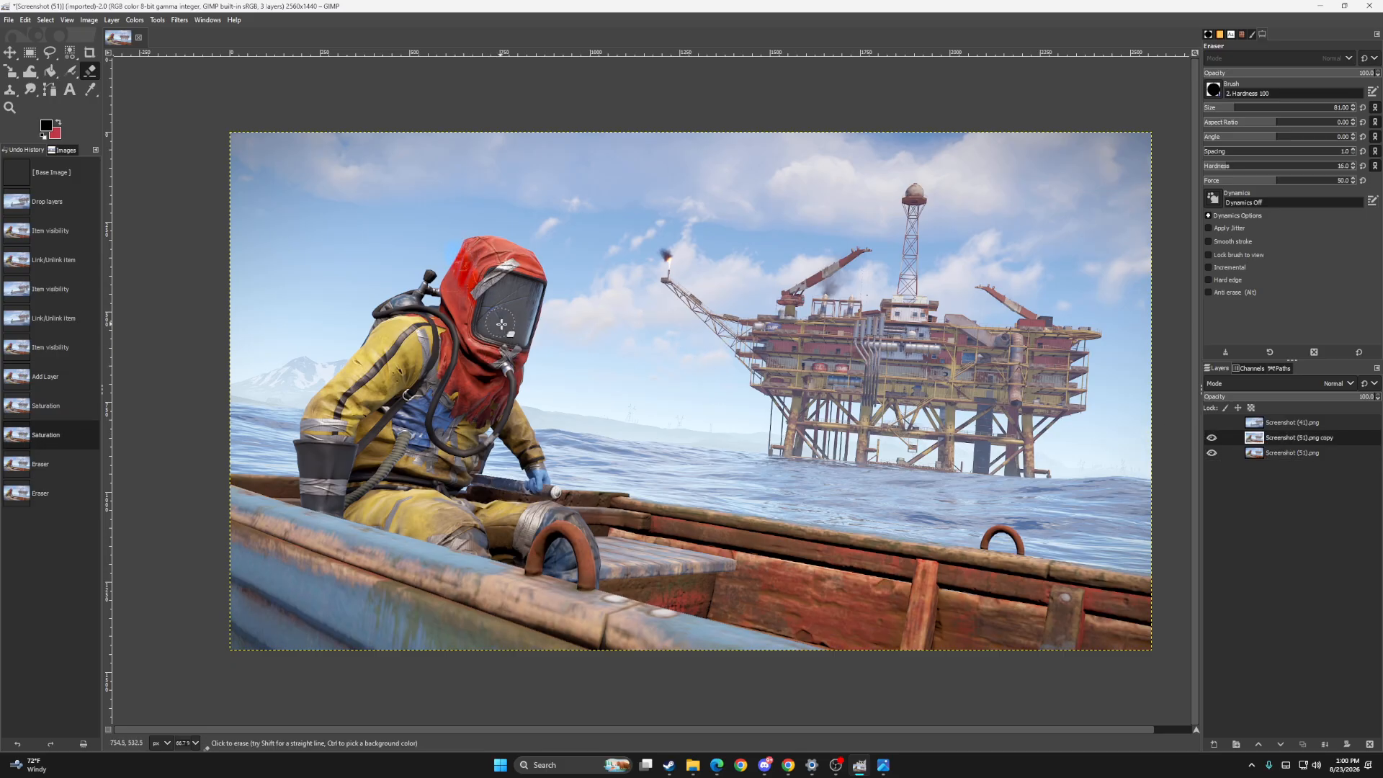
mouse_move(511, 337)
mouse_down()
mouse_move(460, 301)
mouse_move(480, 261)
mouse_move(449, 286)
mouse_move(482, 252)
mouse_move(537, 259)
mouse_move(475, 248)
mouse_move(460, 354)
mouse_move(452, 301)
mouse_move(517, 376)
mouse_move(504, 381)
mouse_move(519, 431)
mouse_move(429, 468)
mouse_up()
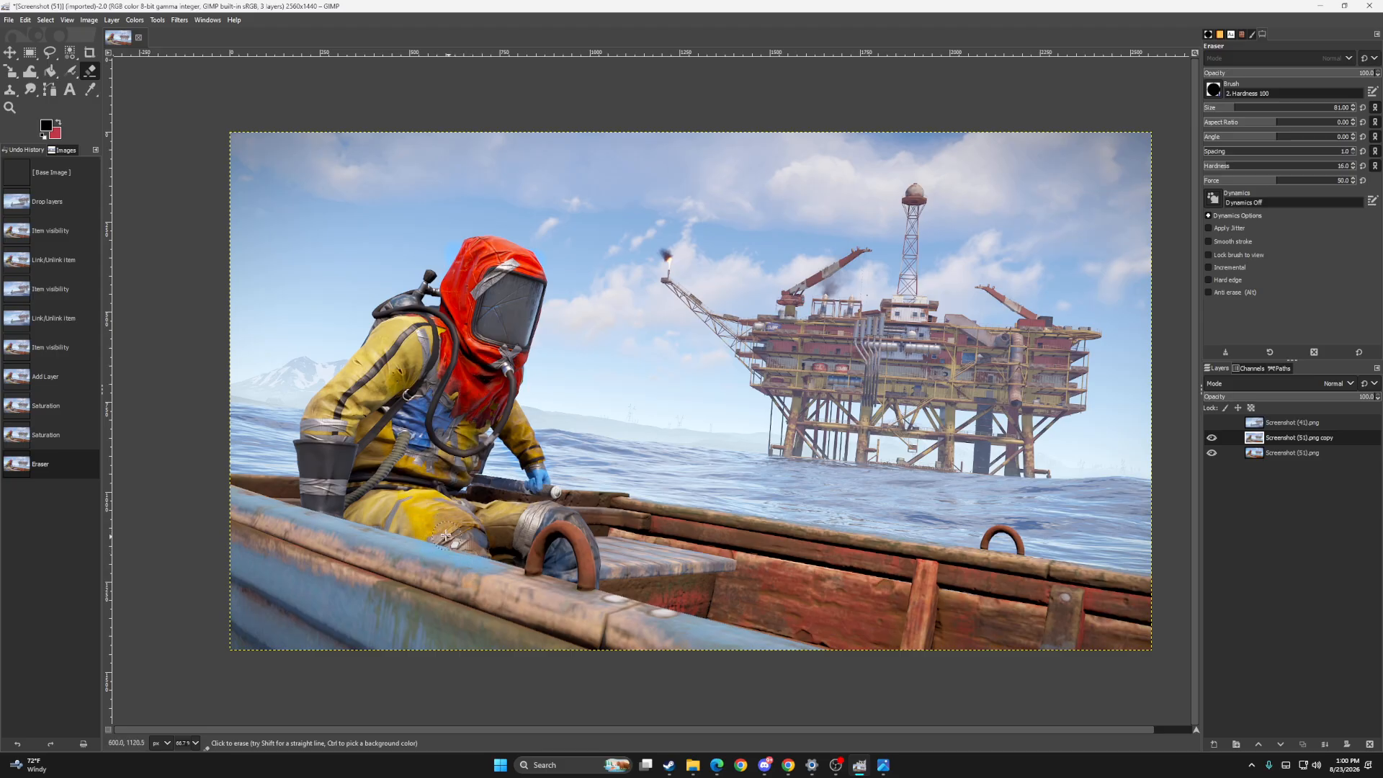
drag(376, 514, 379, 513)
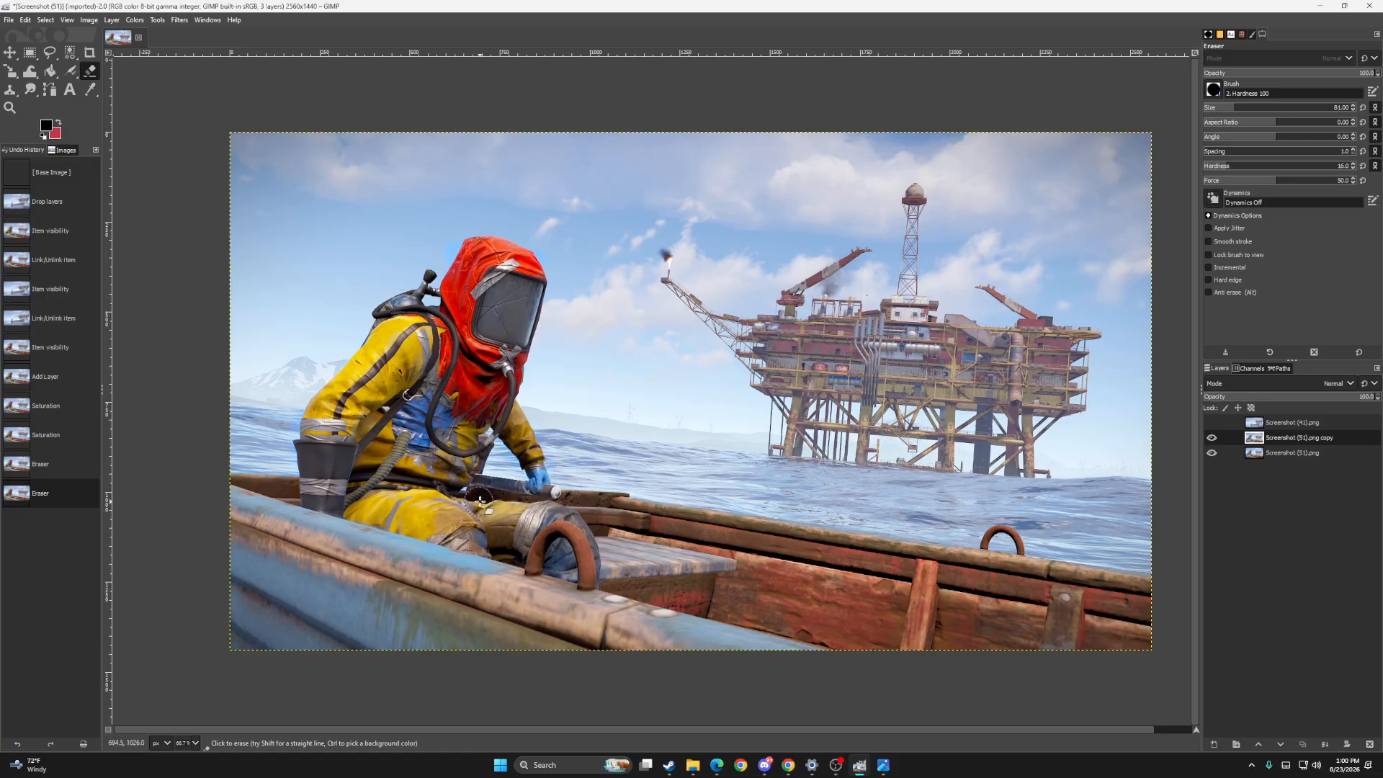
click(580, 585)
click(852, 484)
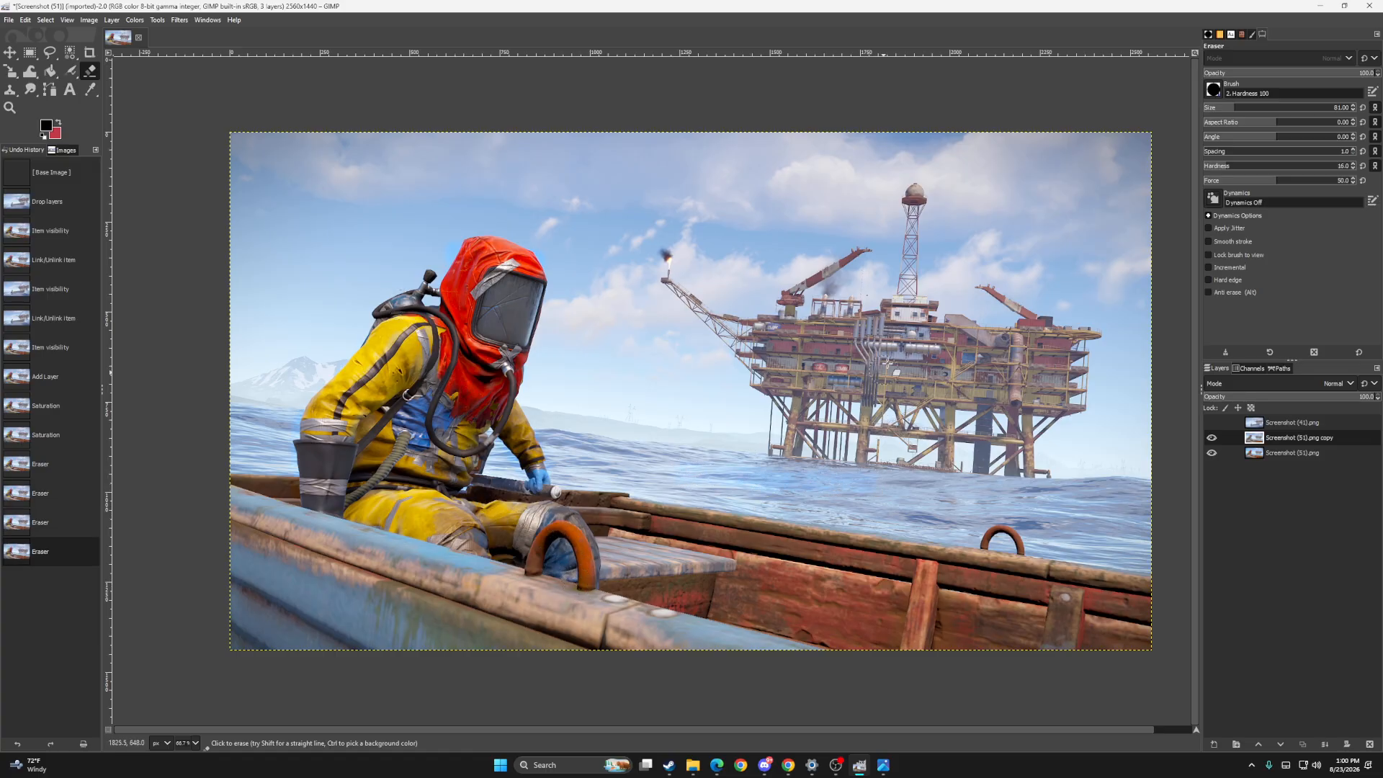
Step: Try erasing over the distant sea and the sky beside the rig on the copy layer, and undo those strokes
click(695, 417)
click(727, 243)
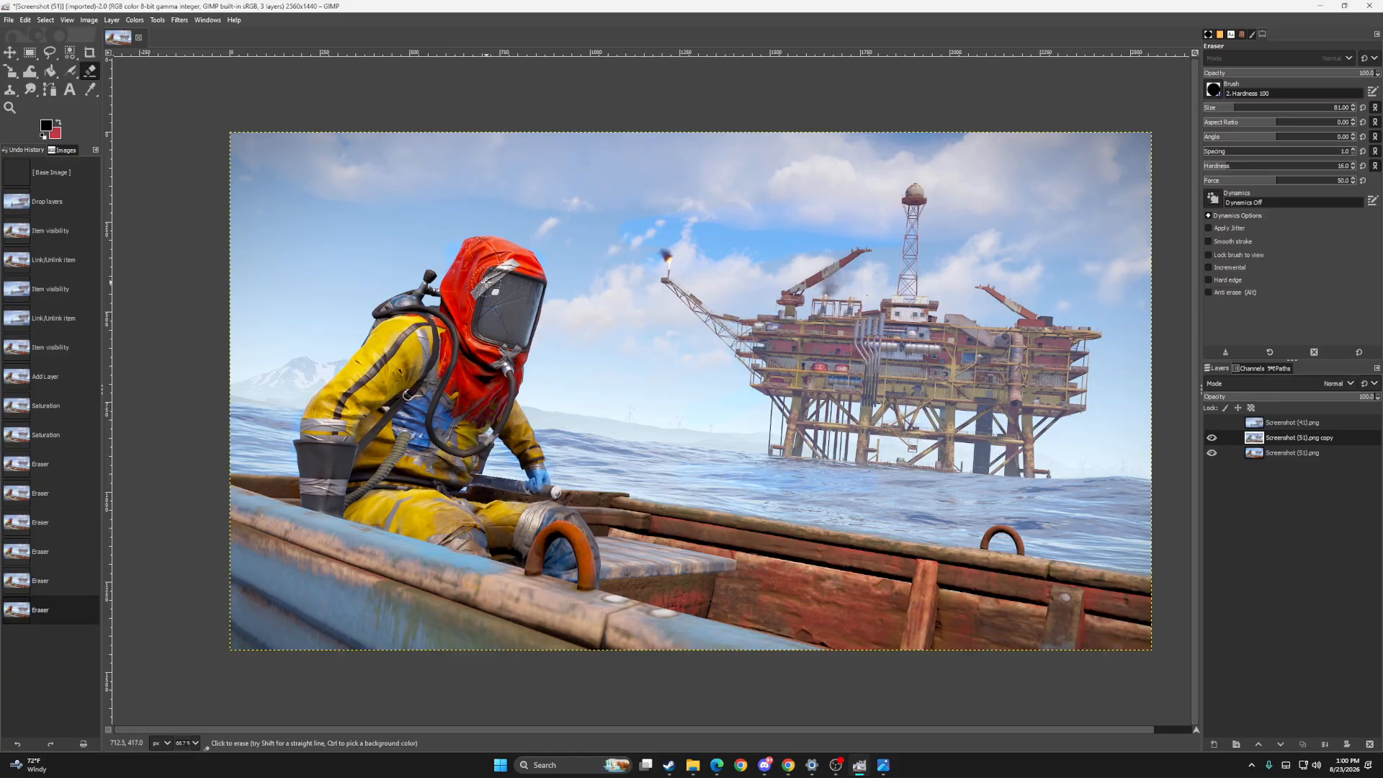
key(ctrl+z)
key(ctrl+z)
key(ctrl+z)
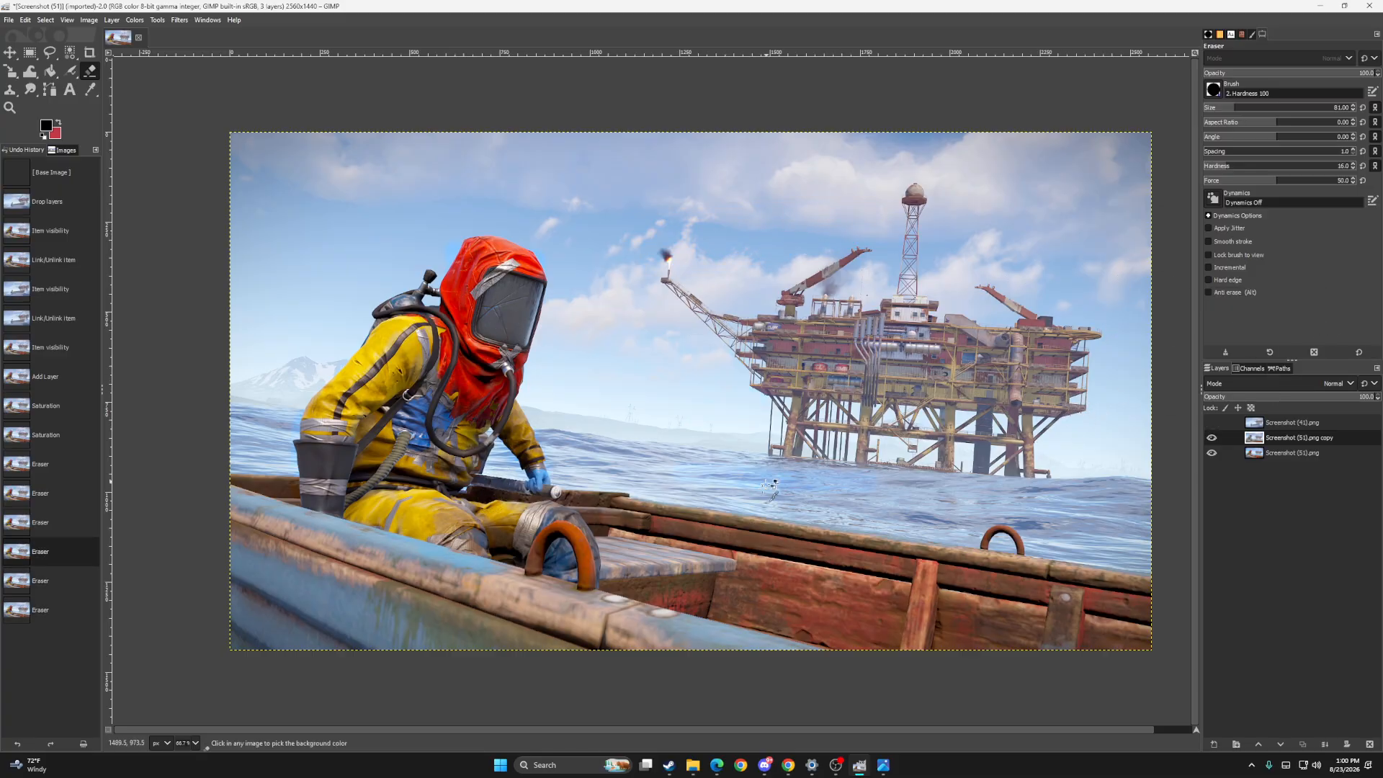
Step: Merge the Screenshot (51).png copy layer down into the original Screenshot (51).png layer
right_click(1272, 439)
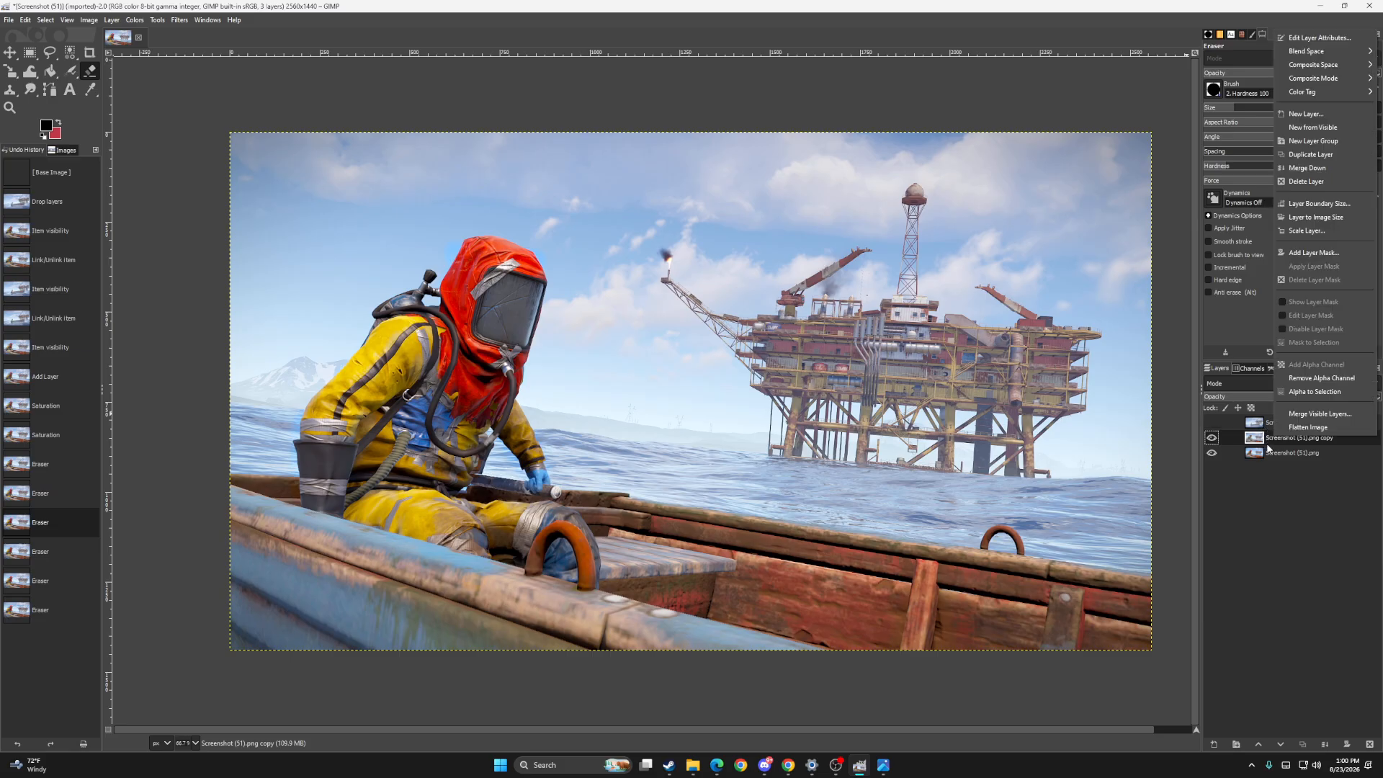
click(1311, 170)
Step: Try erasing across the sea, the diver's suit and the oil rig on the merged layer, and undo the strokes
drag(652, 457, 727, 503)
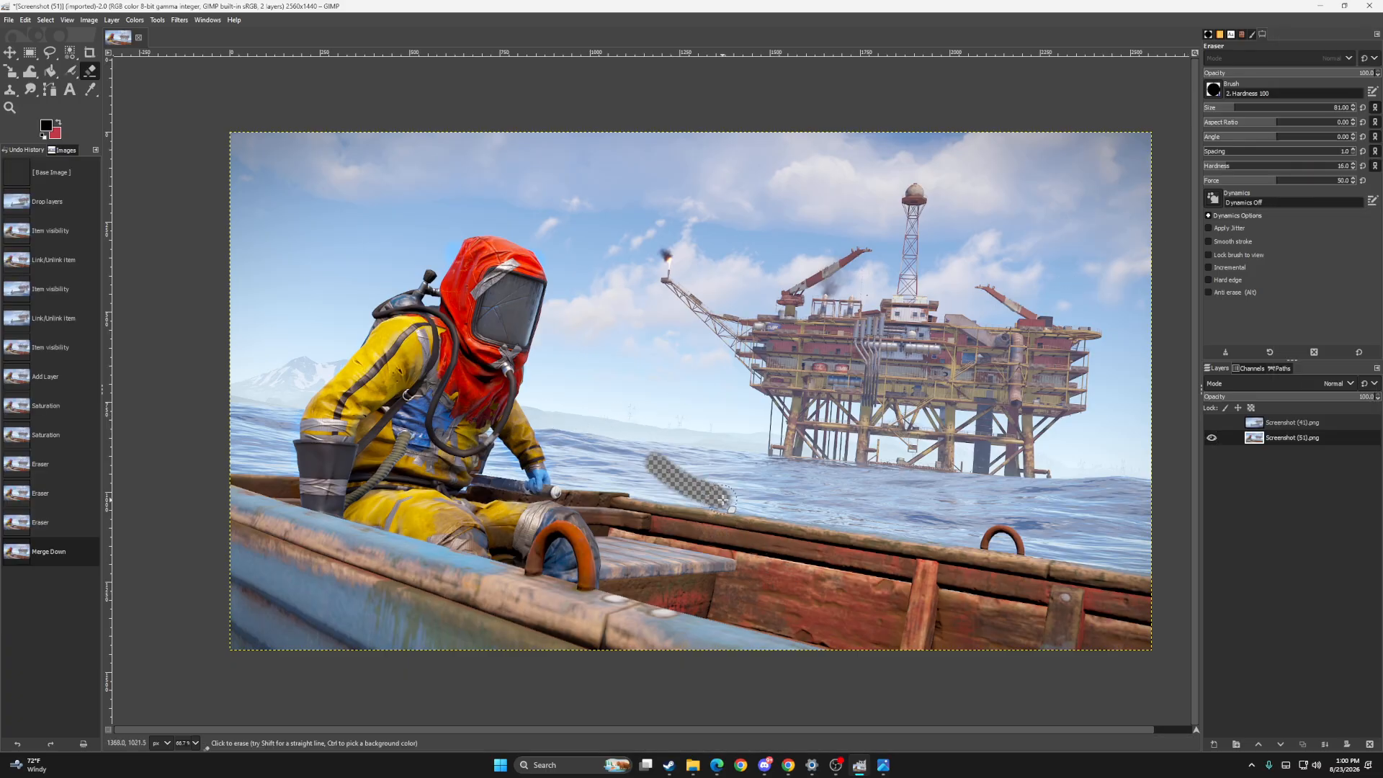
drag(551, 429, 389, 472)
ctrl+click(375, 364)
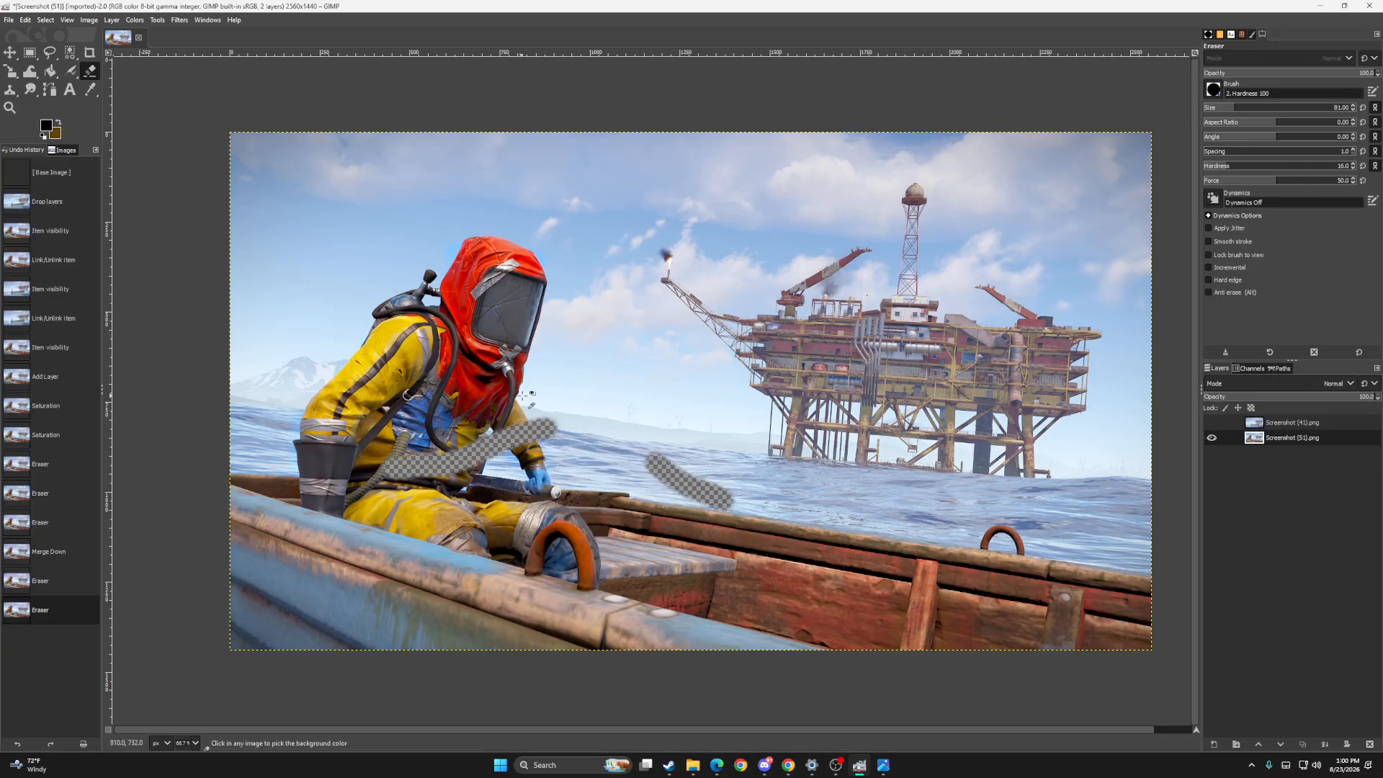
key(ctrl+z)
key(ctrl+z)
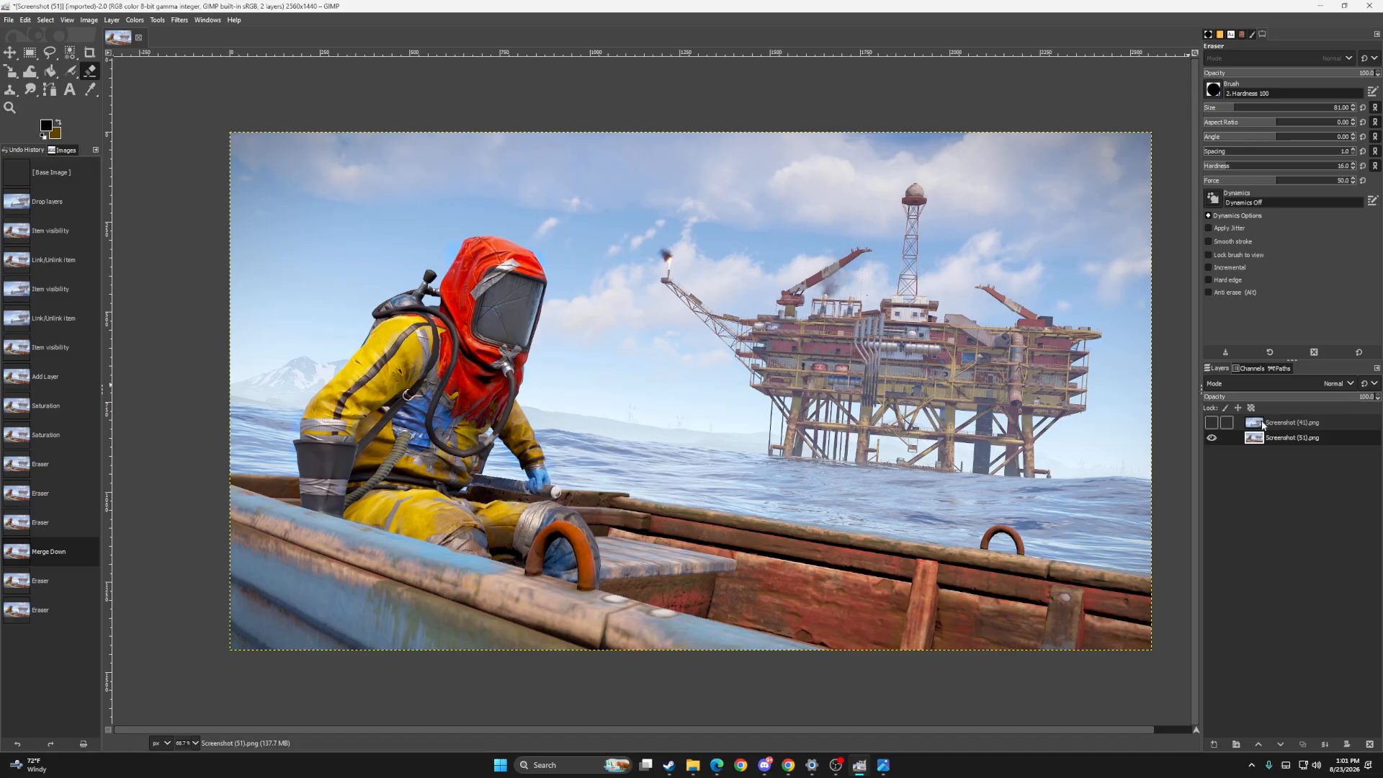
mouse_move(867, 322)
mouse_down()
mouse_move(887, 366)
mouse_move(865, 330)
mouse_up()
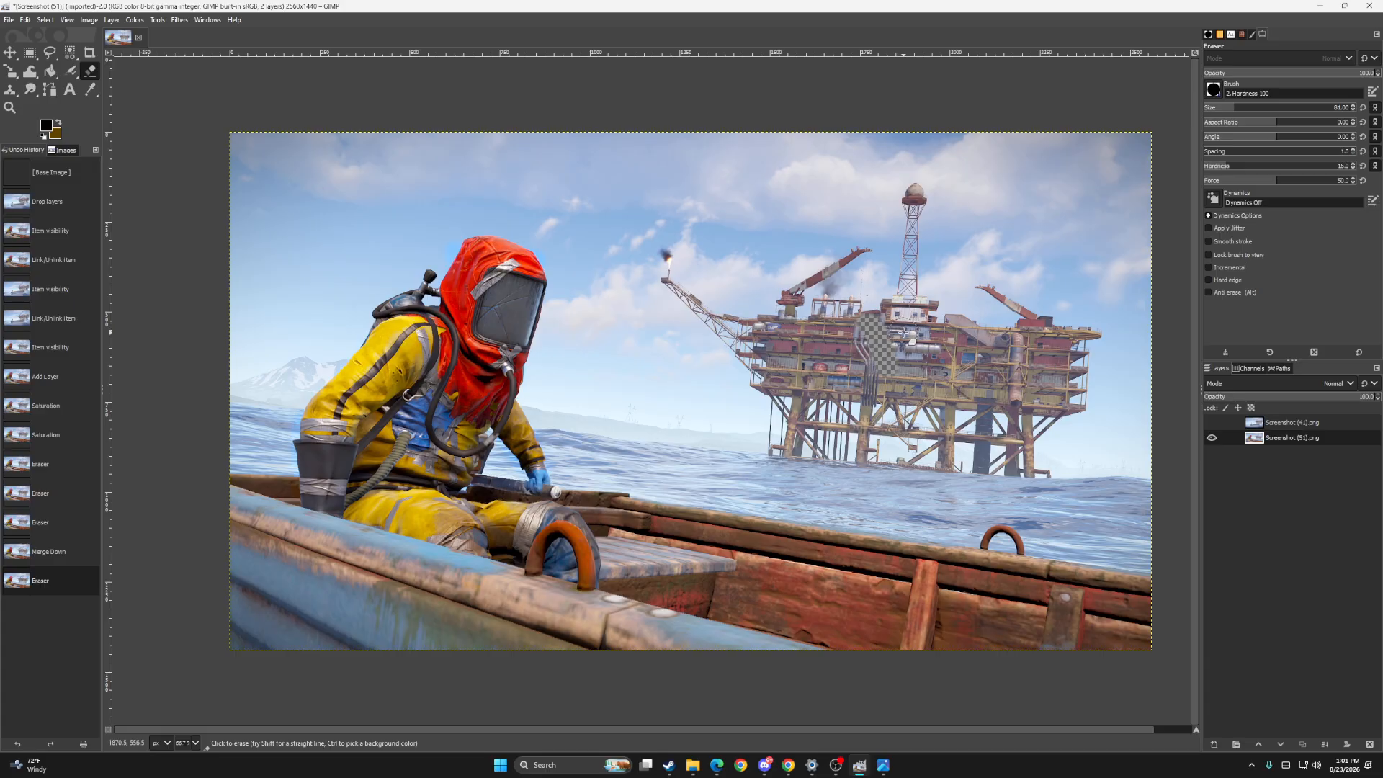
key(ctrl+z)
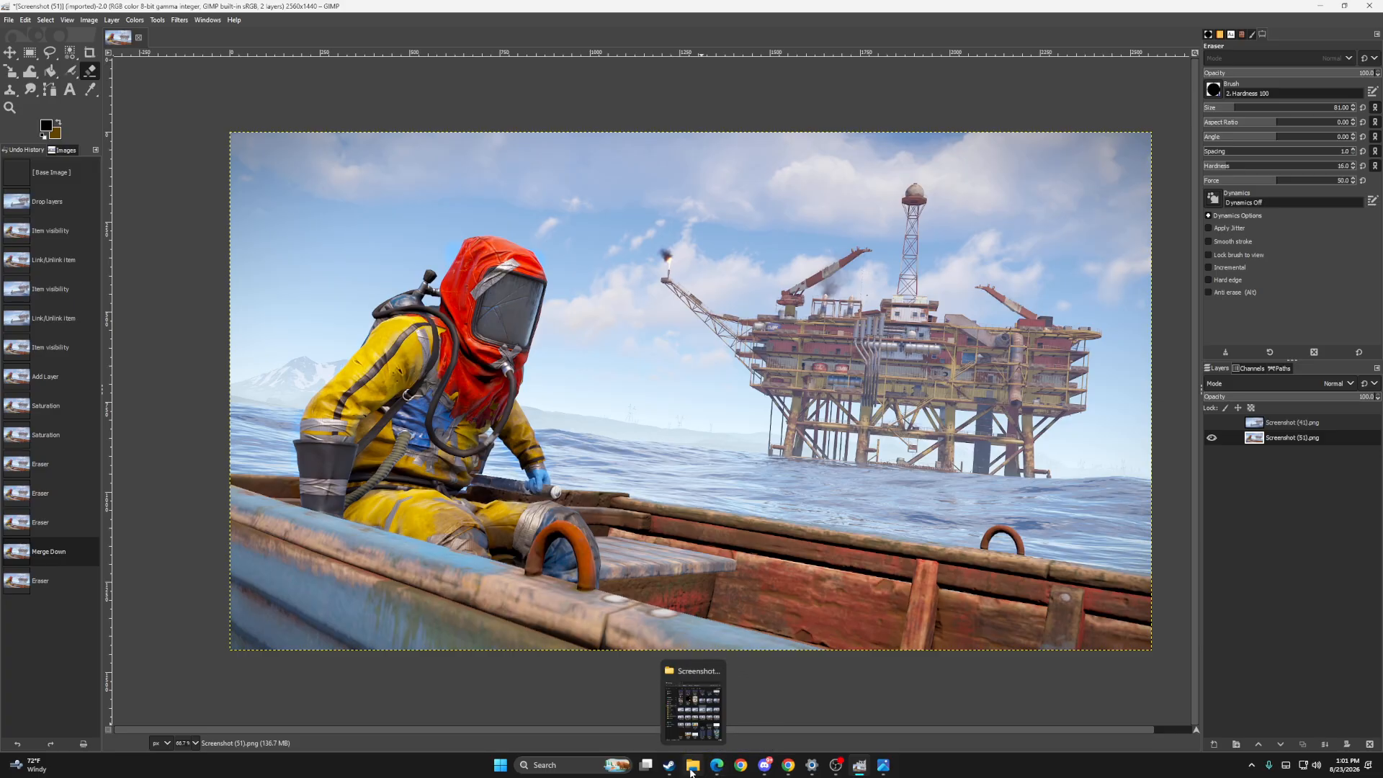
Step: Add Screenshot (35) from the Screenshots folder to the image as a new layer, and put the file window away
click(673, 677)
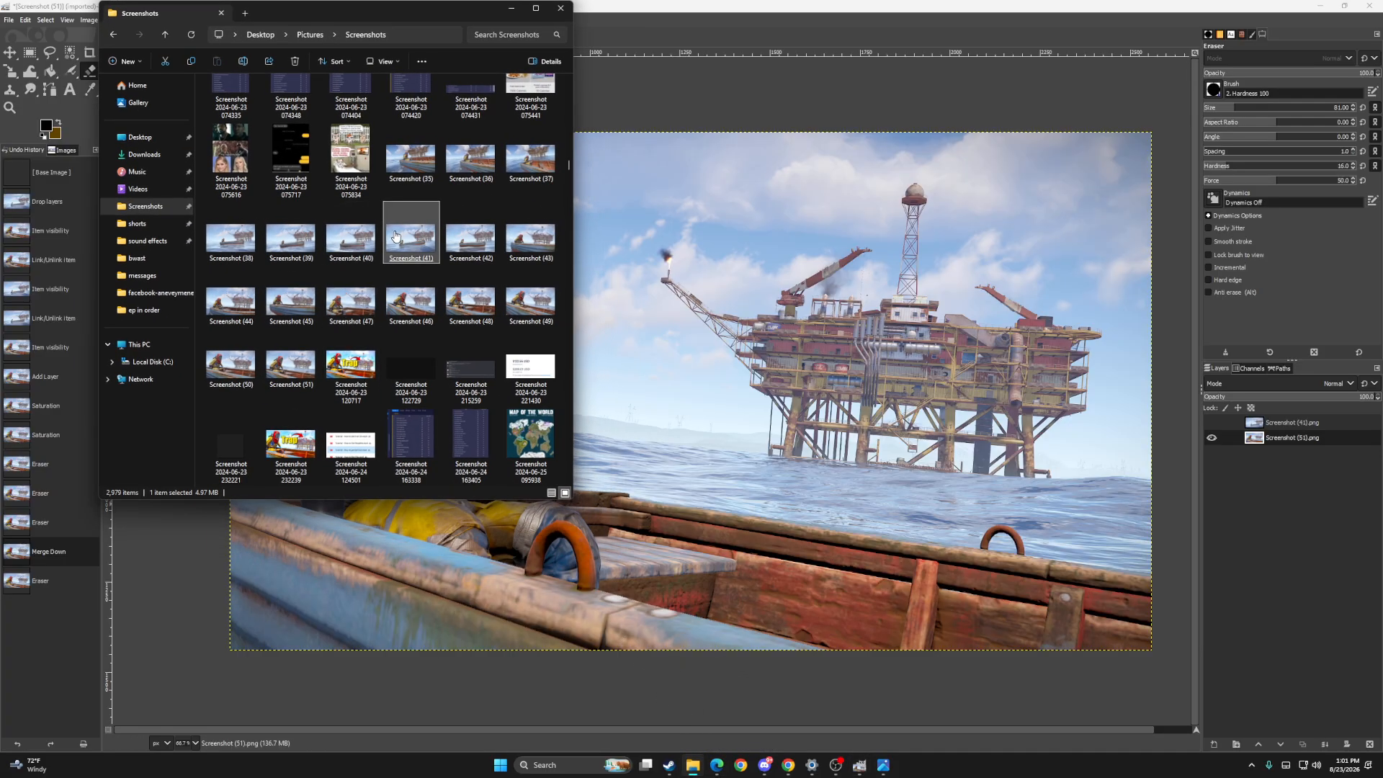
drag(412, 159, 702, 335)
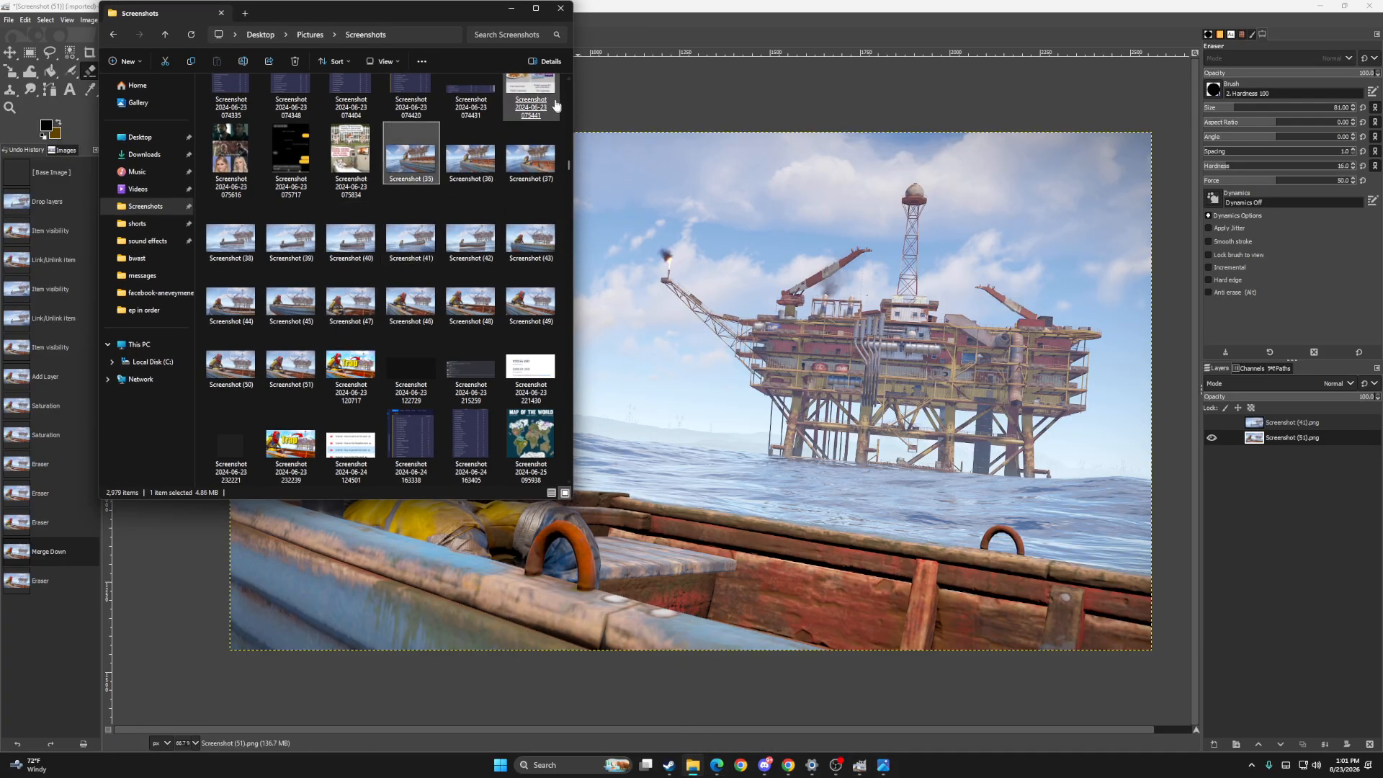
click(511, 9)
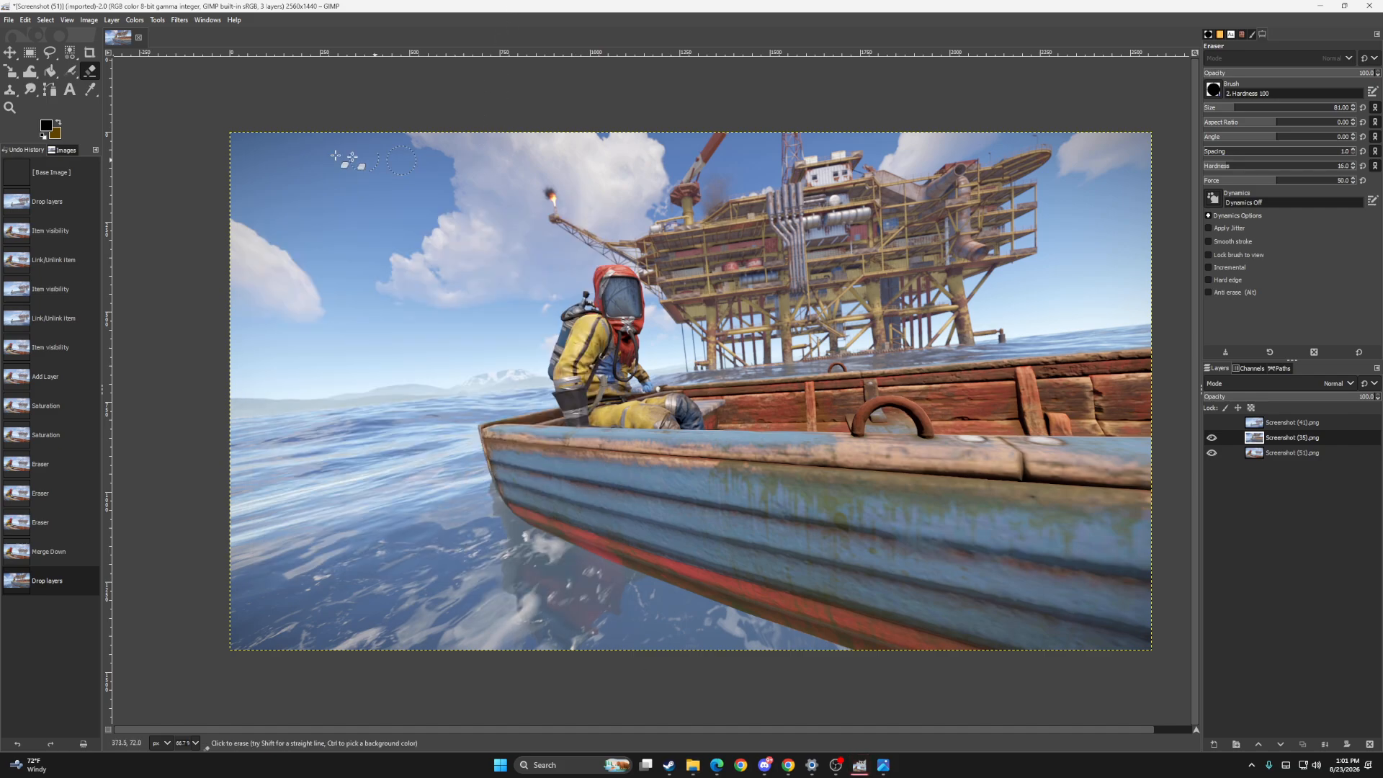
Step: Make the Screenshot (41).png layer visible and close the started scaling without changing any size
click(9, 76)
click(571, 351)
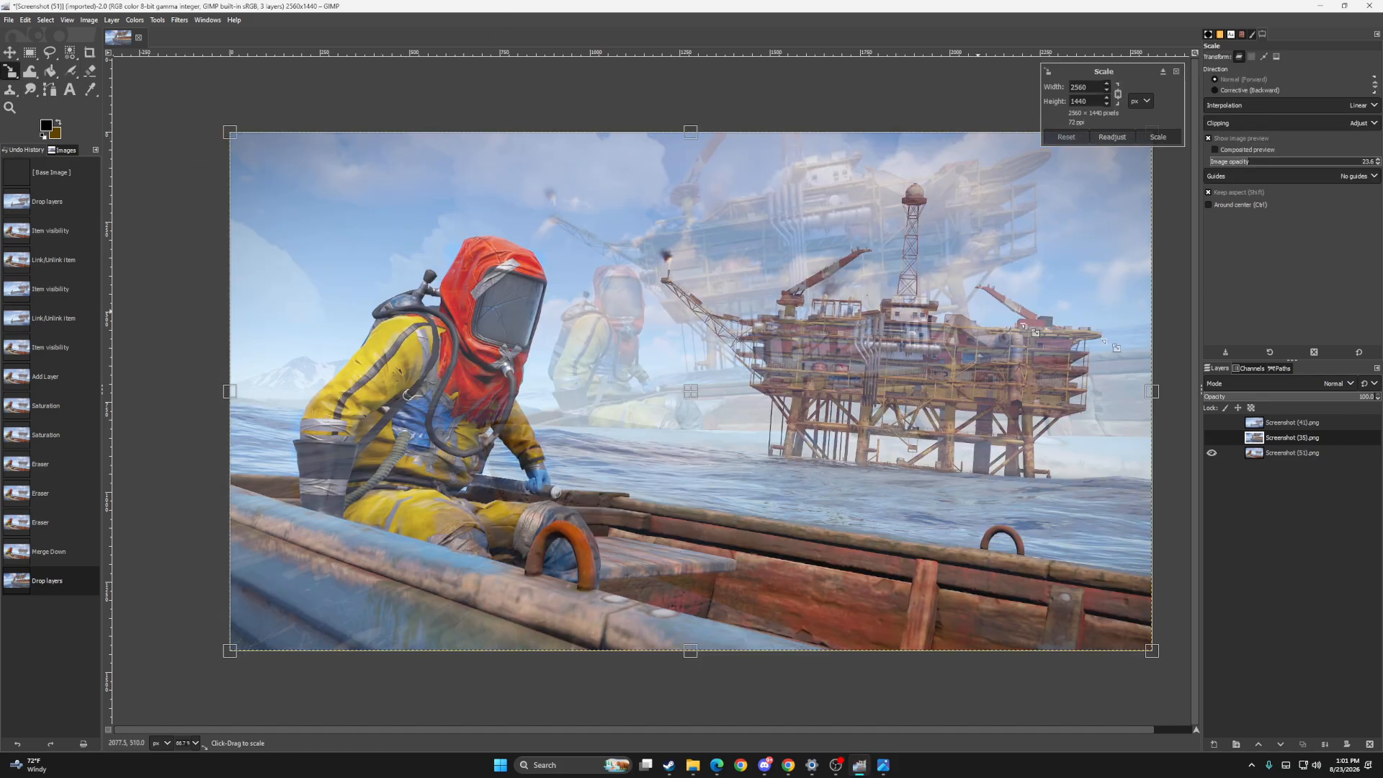
click(1231, 425)
click(1212, 422)
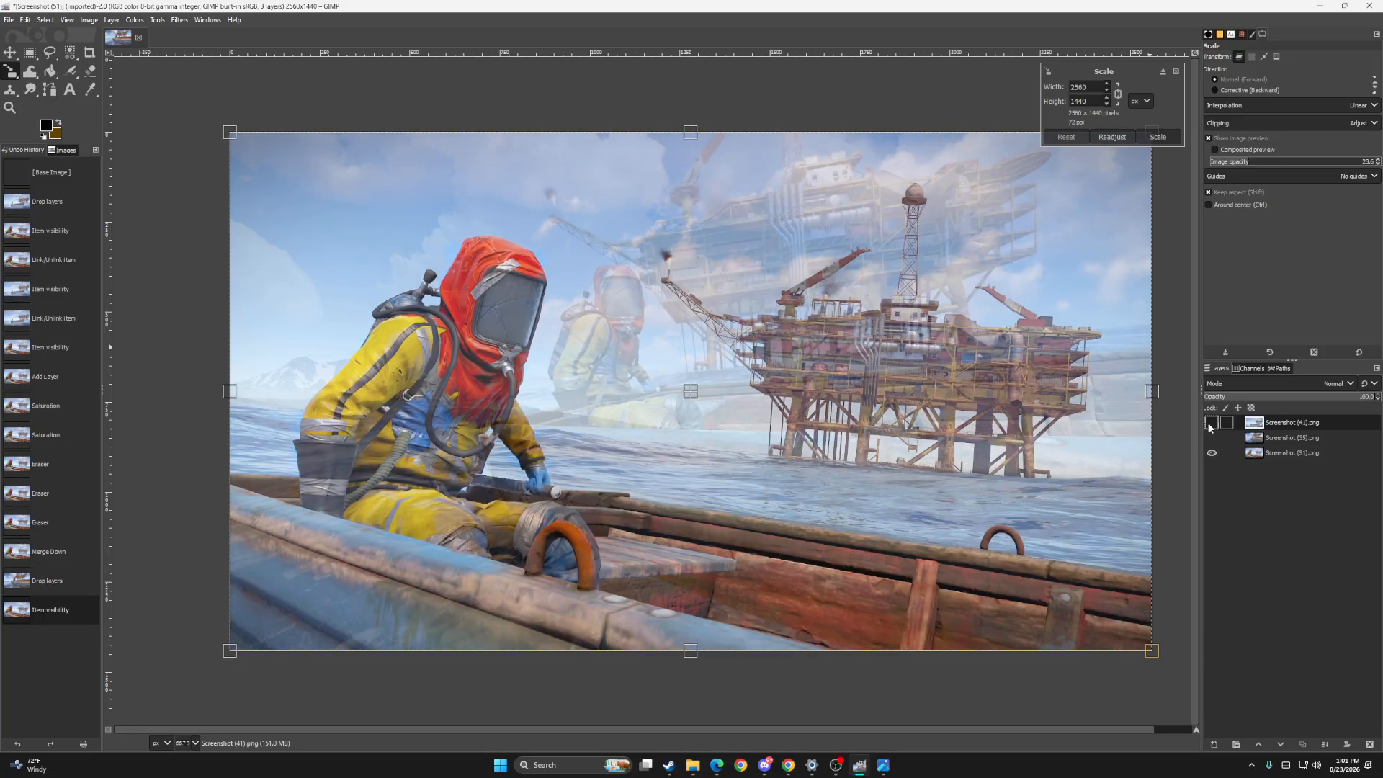
click(1212, 422)
click(1157, 137)
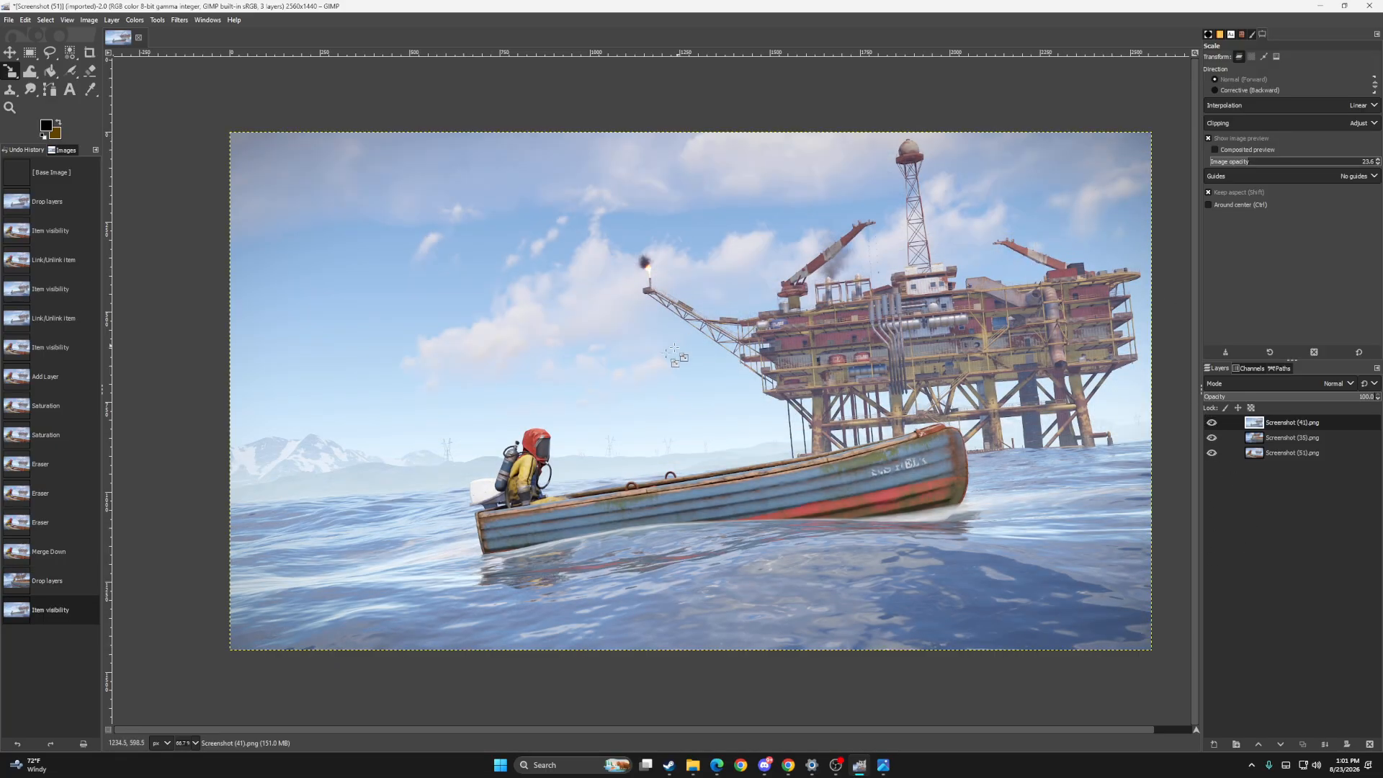
Step: Scale the Screenshot (35).png layer to 1028 x 578 px, place it over the sky and raise it to the top of the stack
click(156, 285)
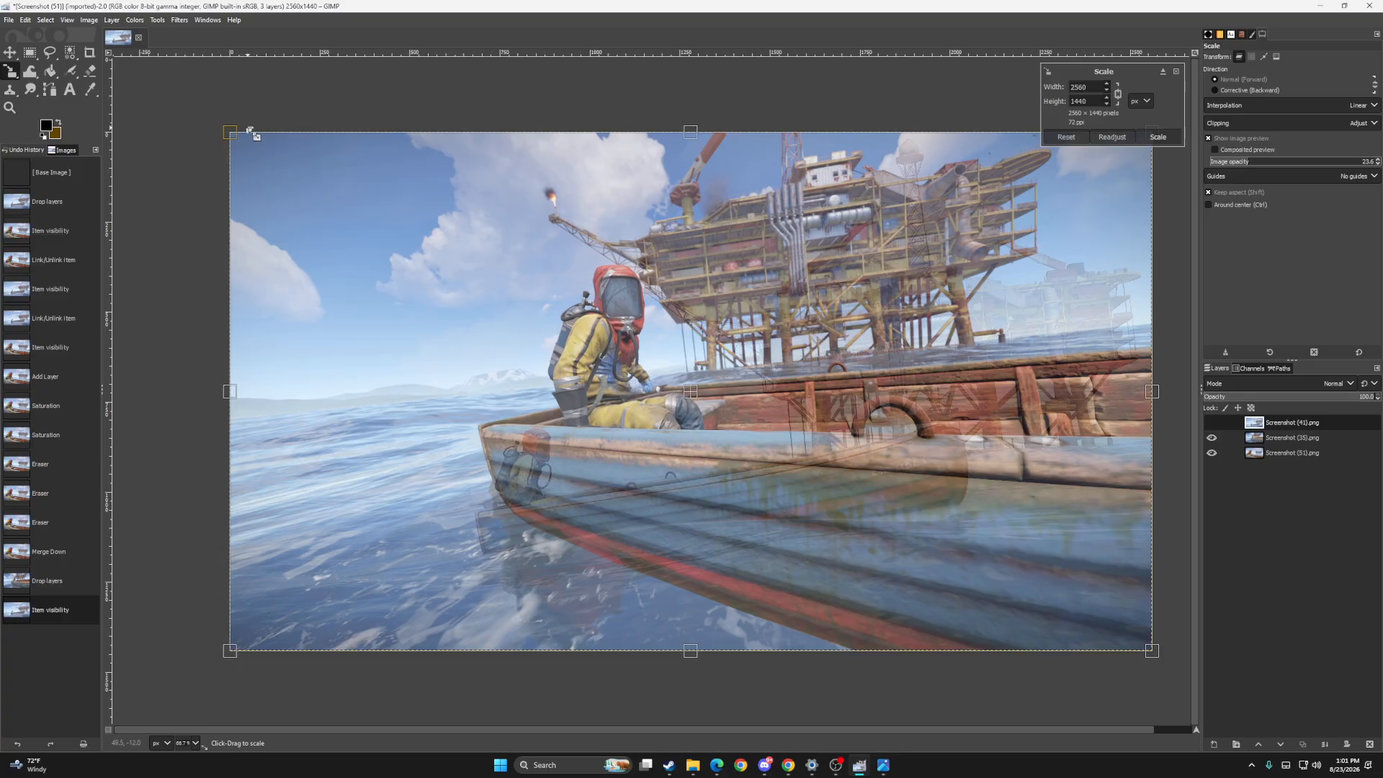
click(1296, 437)
click(1211, 422)
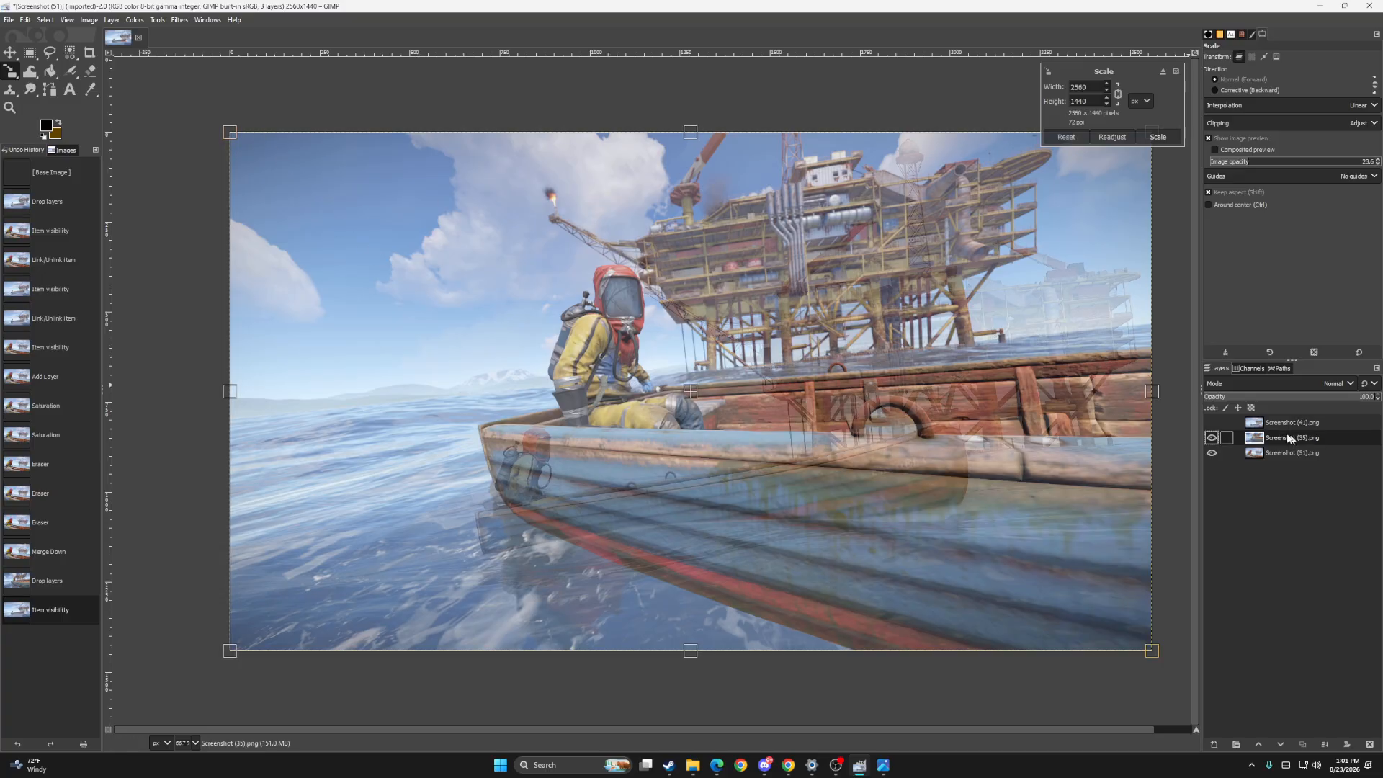
click(1211, 438)
drag(228, 133, 780, 442)
drag(948, 541, 569, 334)
click(1157, 136)
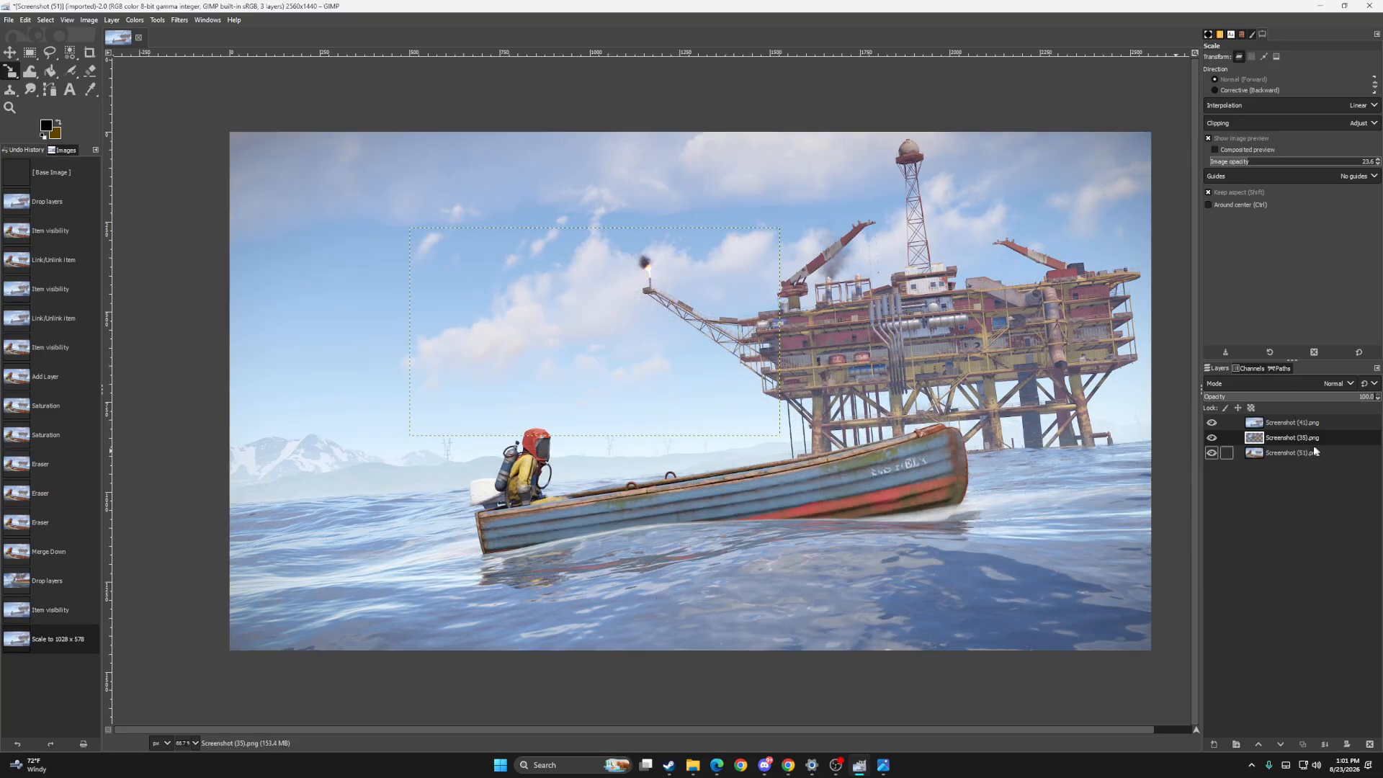
drag(1289, 437, 1279, 422)
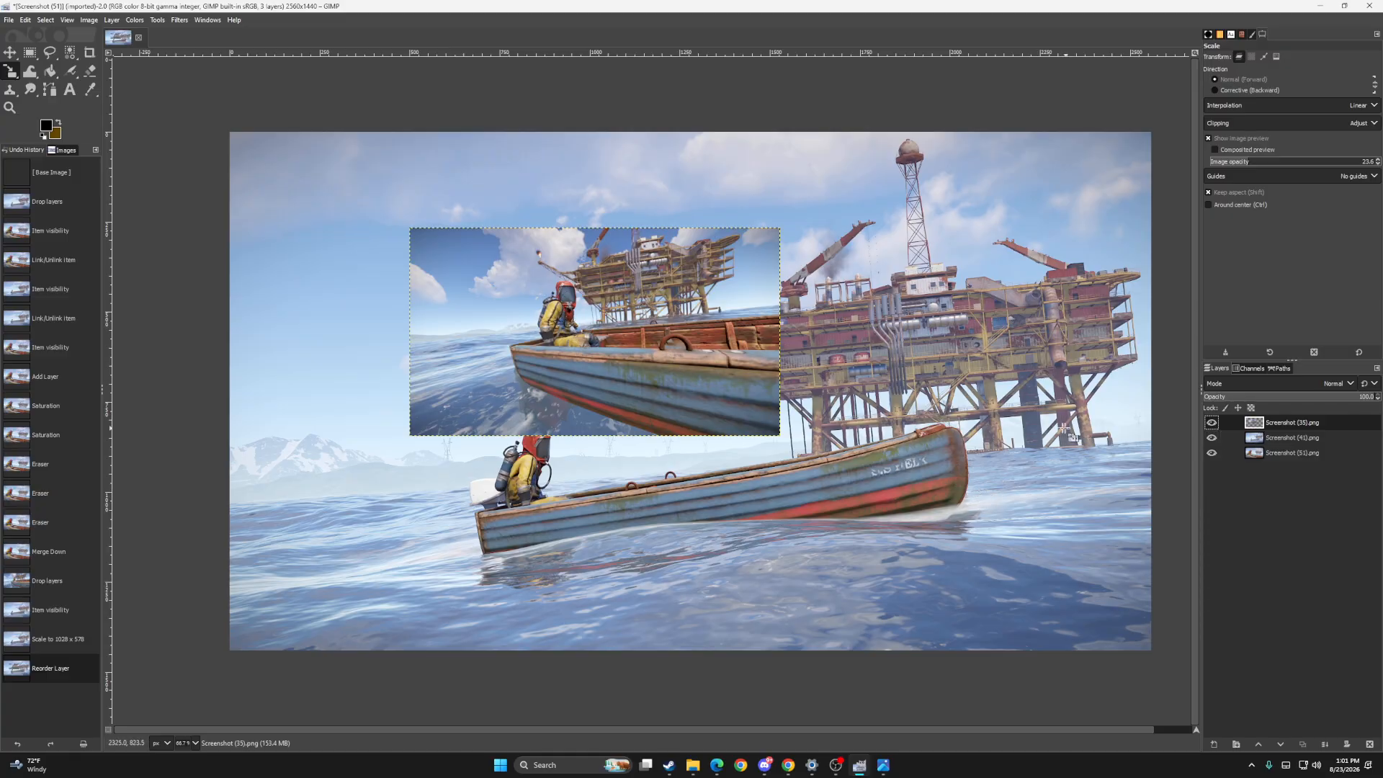
Step: Try erasing a band across the small Screenshot (35).png layer, and undo the stroke
click(90, 71)
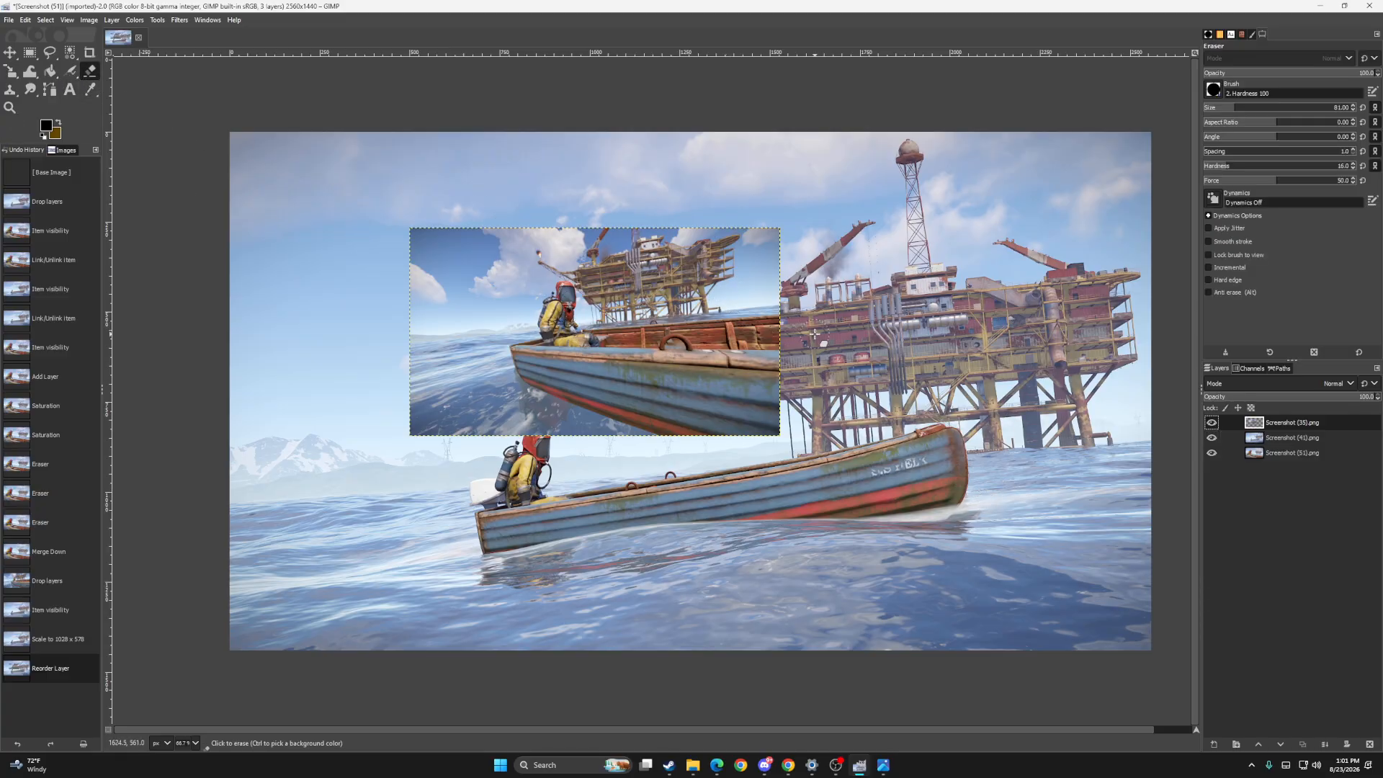
drag(815, 333, 428, 335)
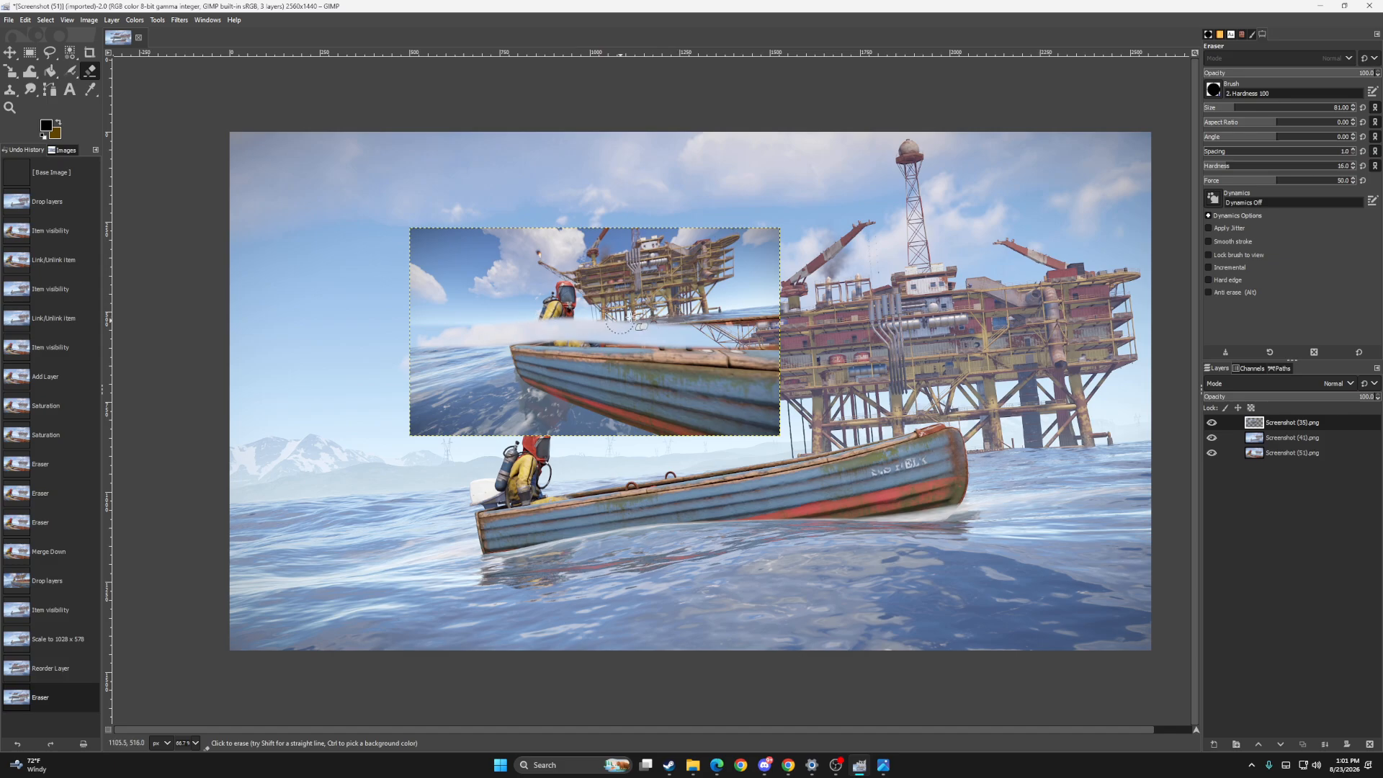
key(ctrl+z)
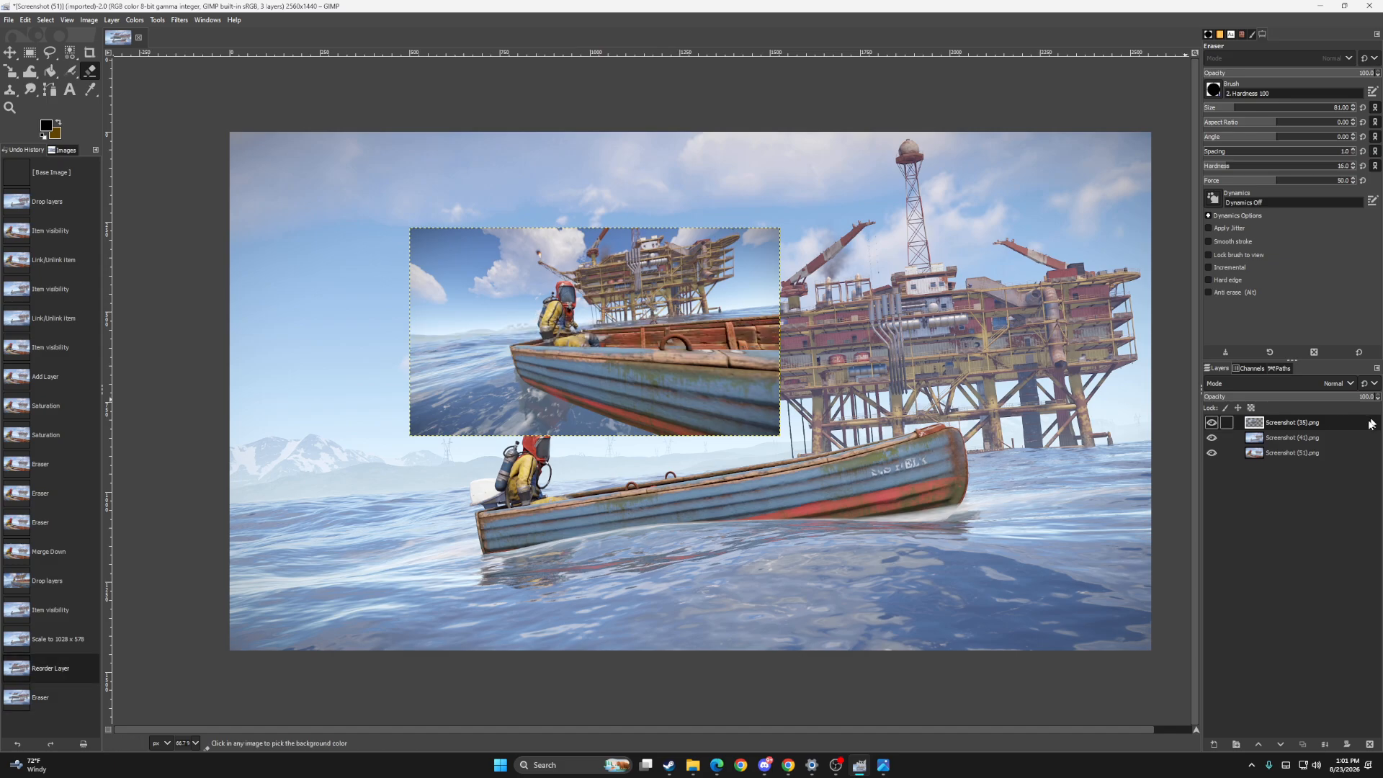
Step: Link the Screenshot (35).png and Screenshot (41).png layers
click(1226, 422)
click(1226, 437)
Step: Try erasing across the inset's boat with the layers linked and across its diver with them unlinked, and undo back to the linked state
mouse_move(828, 357)
mouse_down()
mouse_move(641, 353)
mouse_move(757, 361)
mouse_up()
click(1228, 437)
click(1228, 428)
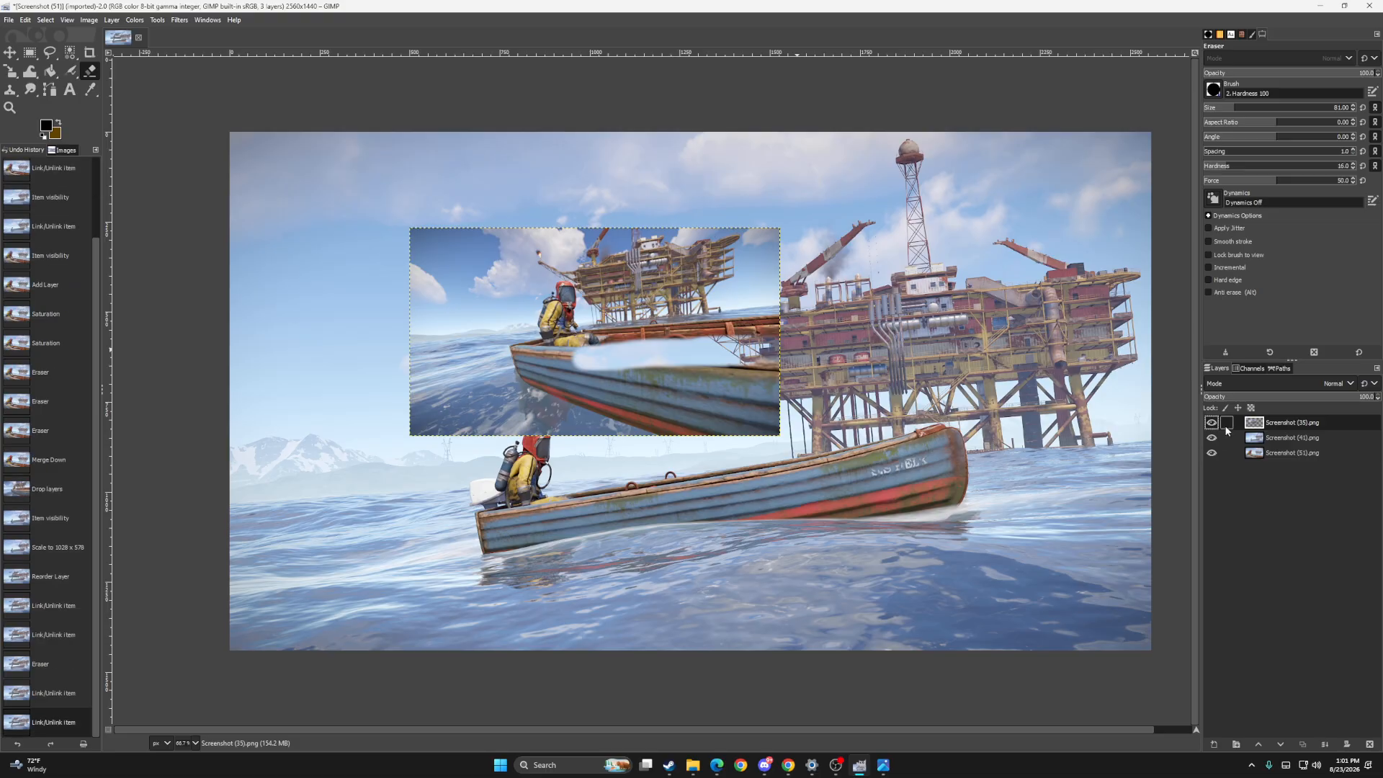
mouse_move(677, 322)
mouse_down()
mouse_move(428, 302)
mouse_move(551, 317)
mouse_up()
key(ctrl+z)
key(ctrl+z)
key(ctrl+z)
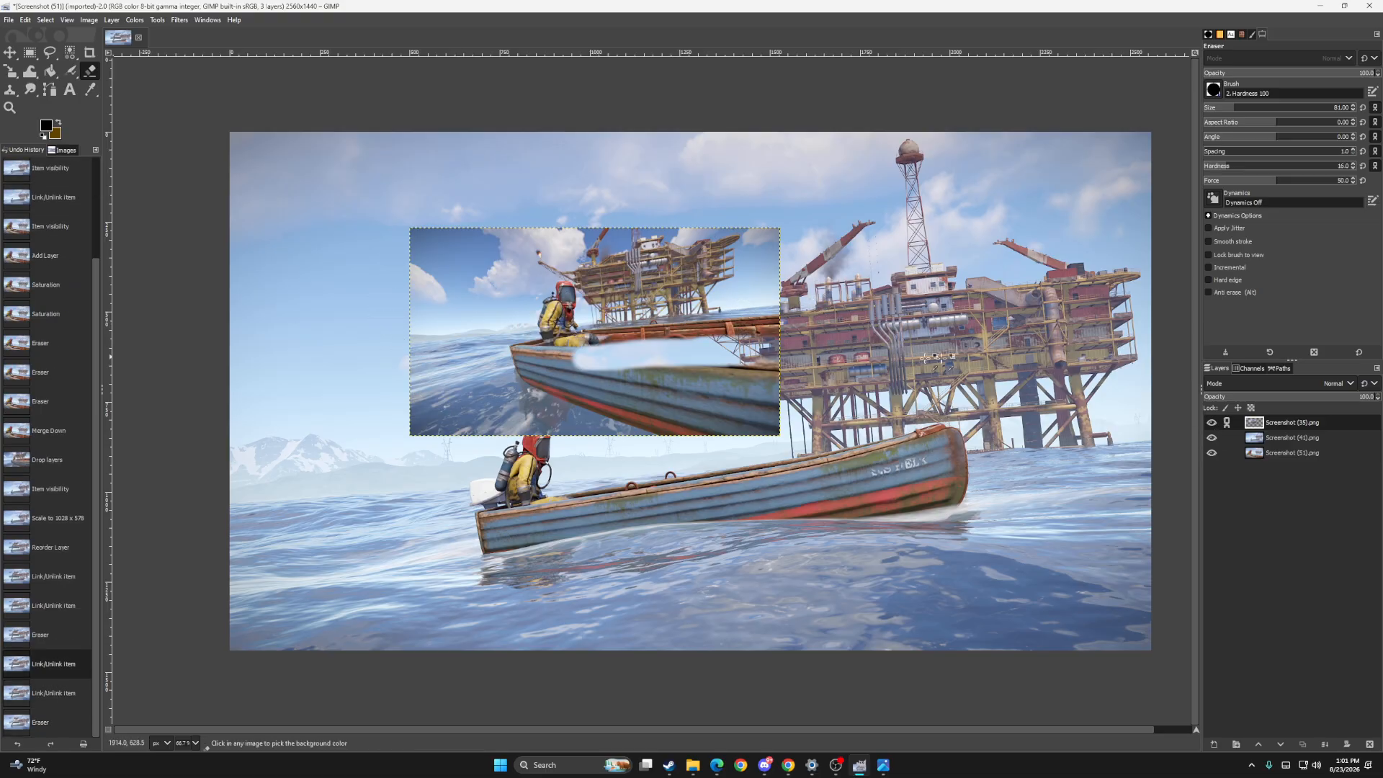
key(ctrl+z)
Step: Merge the Screenshot (35).png layer down into Screenshot (41).png and erase the merged layer across the inset and the surrounding sky
right_click(1266, 421)
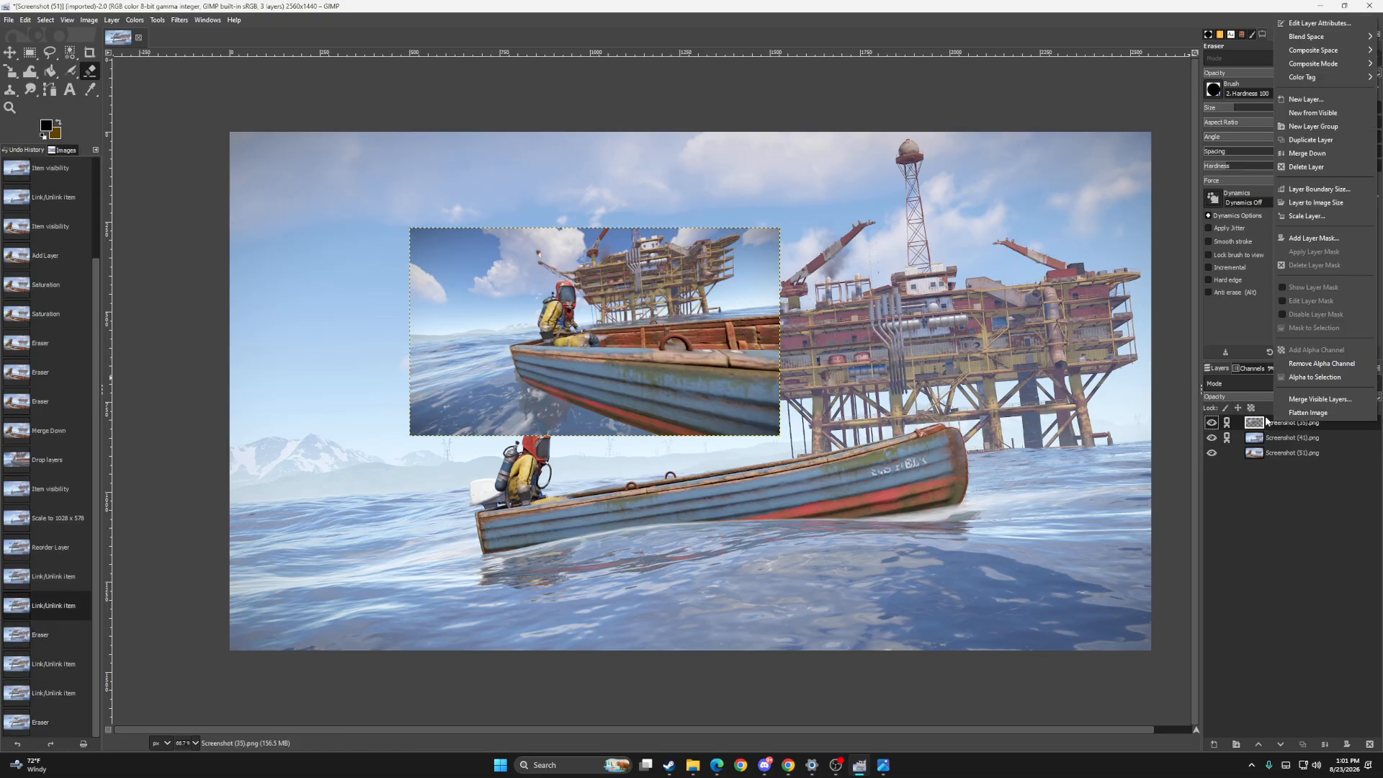
click(1307, 153)
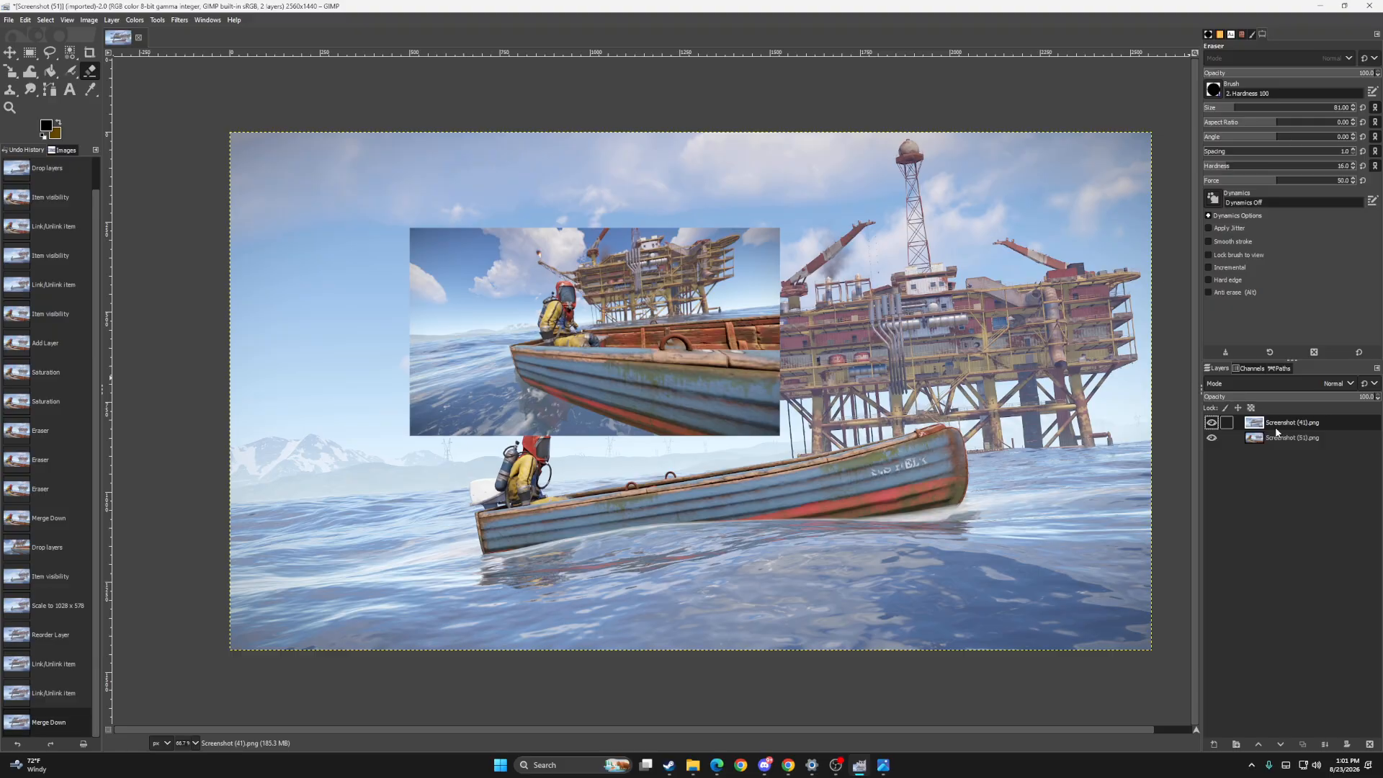
mouse_move(806, 351)
mouse_down()
mouse_move(396, 347)
mouse_move(850, 320)
mouse_move(331, 328)
mouse_move(792, 266)
mouse_move(504, 461)
mouse_move(512, 288)
mouse_up()
mouse_move(702, 178)
mouse_down()
mouse_move(248, 360)
mouse_move(403, 432)
mouse_move(360, 418)
mouse_move(487, 231)
mouse_up()
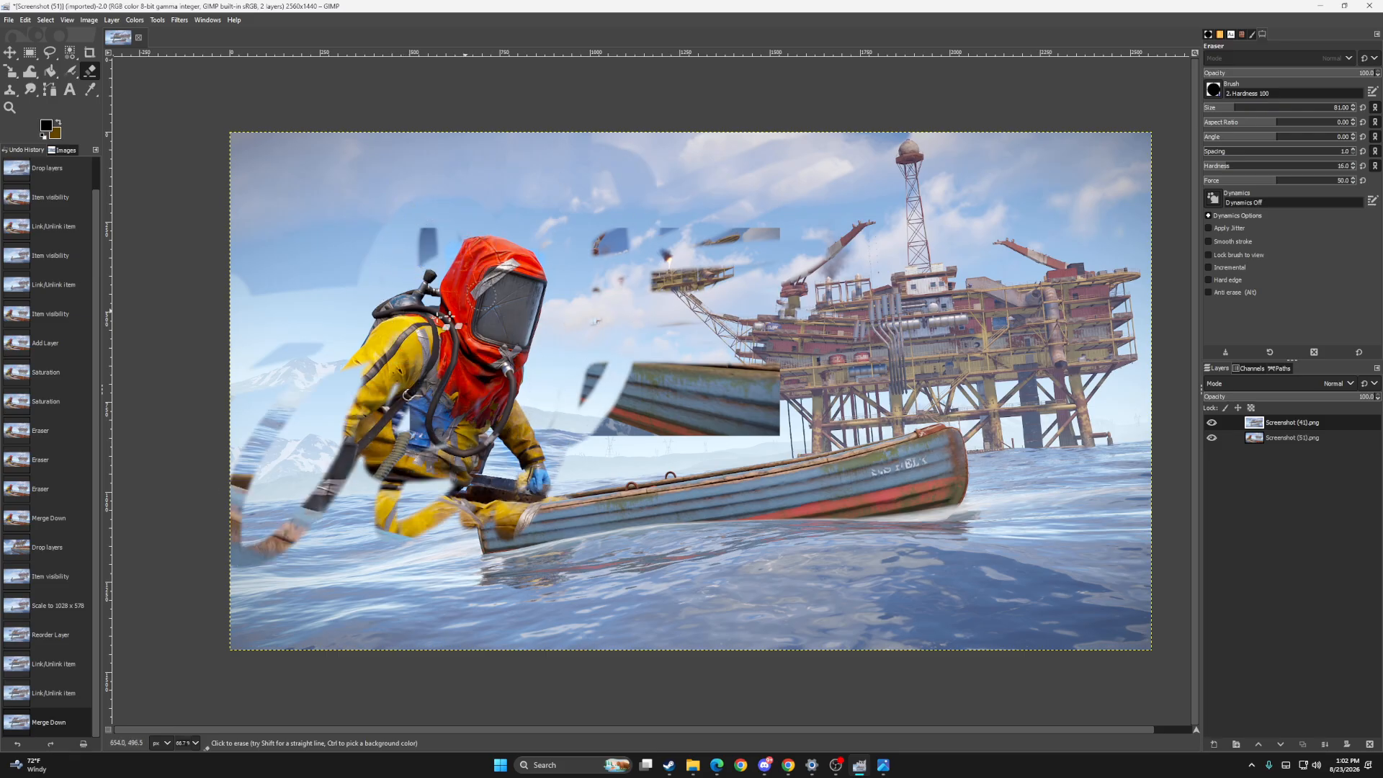
mouse_move(447, 317)
mouse_down()
mouse_move(613, 349)
mouse_move(379, 447)
mouse_move(487, 356)
mouse_move(639, 434)
mouse_move(591, 347)
mouse_move(651, 376)
mouse_up()
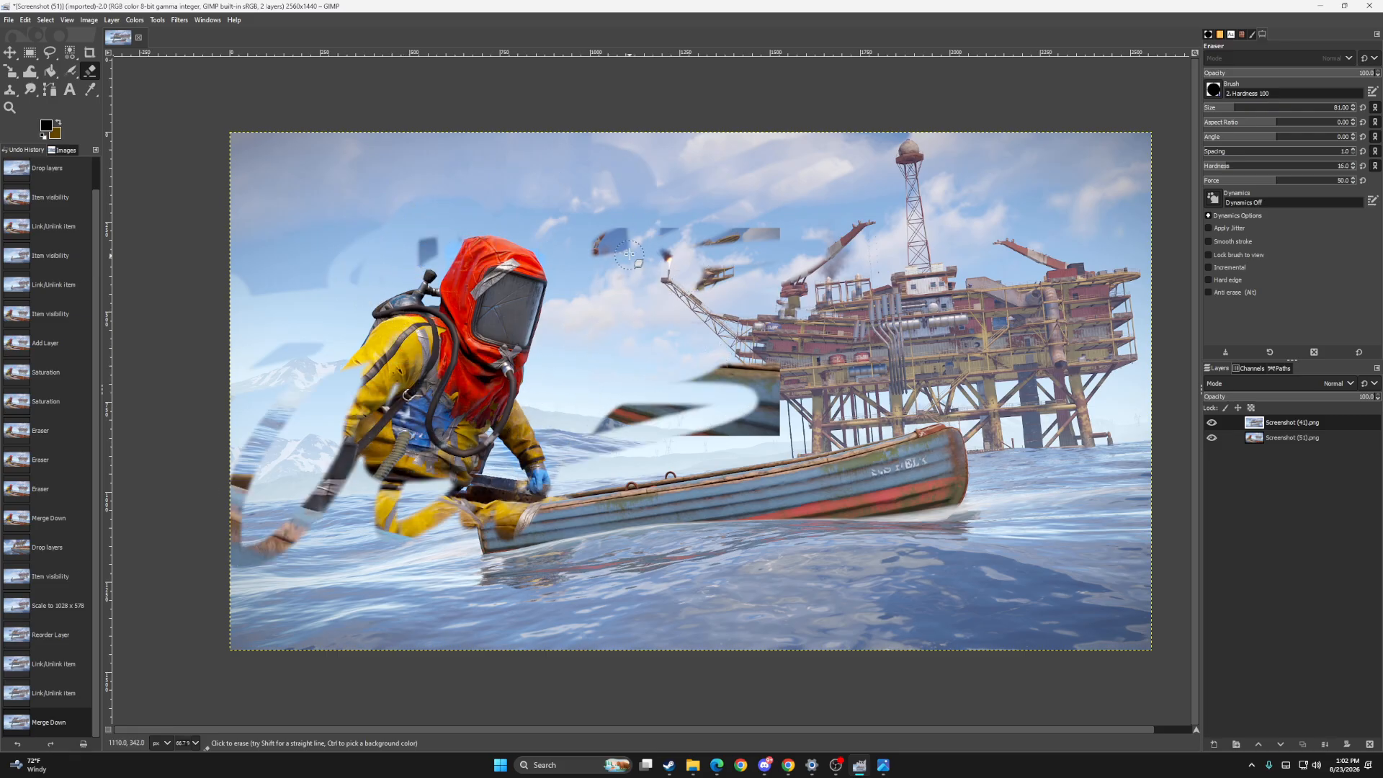
Step: Erase more of the merged layer over the rest of the inset, the diver, the boat and the rig to reveal the image below
mouse_move(629, 253)
mouse_down()
mouse_move(583, 258)
mouse_move(655, 530)
mouse_move(530, 415)
mouse_move(756, 419)
mouse_move(602, 468)
mouse_move(656, 398)
mouse_move(516, 476)
mouse_up()
mouse_move(821, 375)
mouse_down()
mouse_move(720, 216)
mouse_move(605, 209)
mouse_move(367, 288)
mouse_up()
mouse_move(437, 240)
mouse_down()
mouse_move(353, 566)
mouse_move(387, 497)
mouse_move(347, 343)
mouse_move(237, 119)
mouse_move(195, 198)
mouse_move(373, 465)
mouse_move(412, 611)
mouse_up()
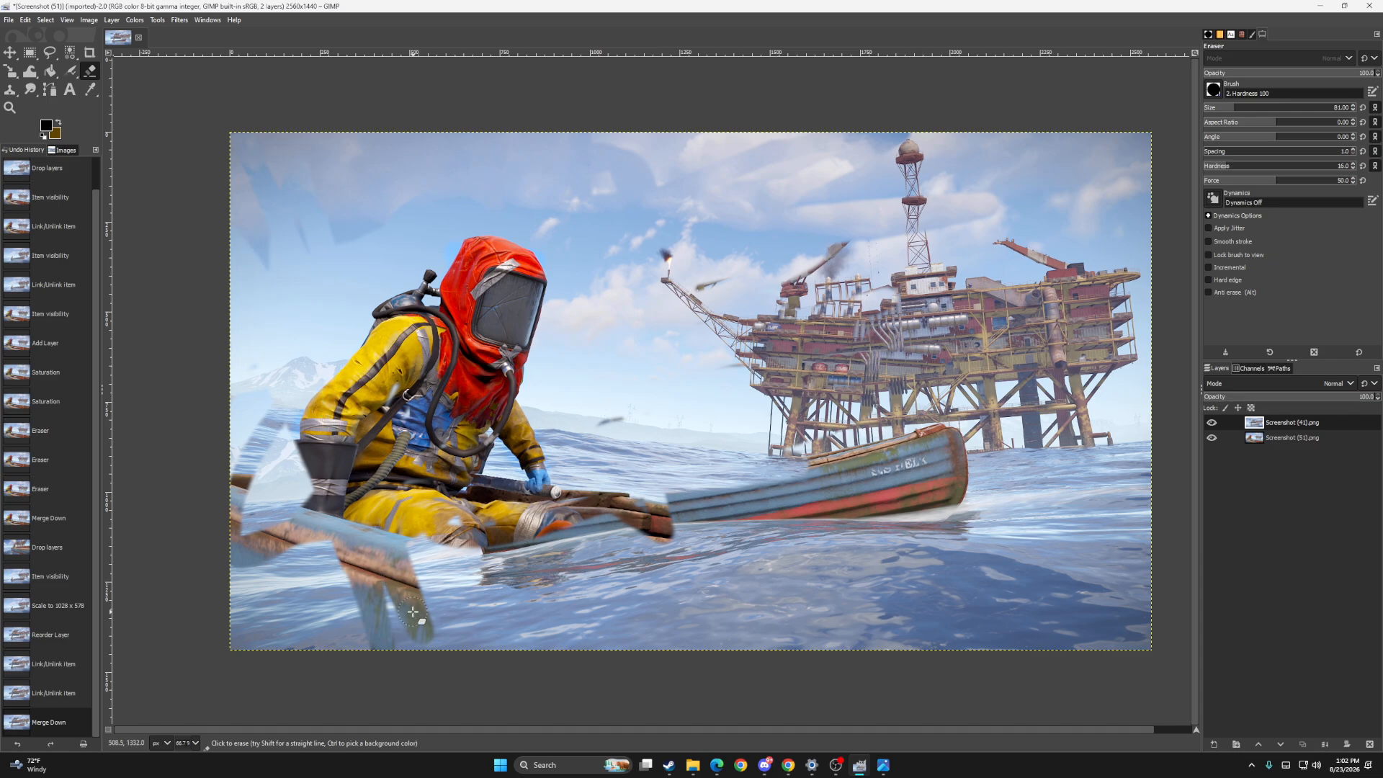
mouse_move(497, 645)
mouse_down()
mouse_move(440, 547)
mouse_move(489, 634)
mouse_move(511, 523)
mouse_move(565, 620)
mouse_move(544, 513)
mouse_move(720, 526)
mouse_move(577, 531)
mouse_move(1008, 461)
mouse_move(907, 432)
mouse_move(1080, 367)
mouse_up()
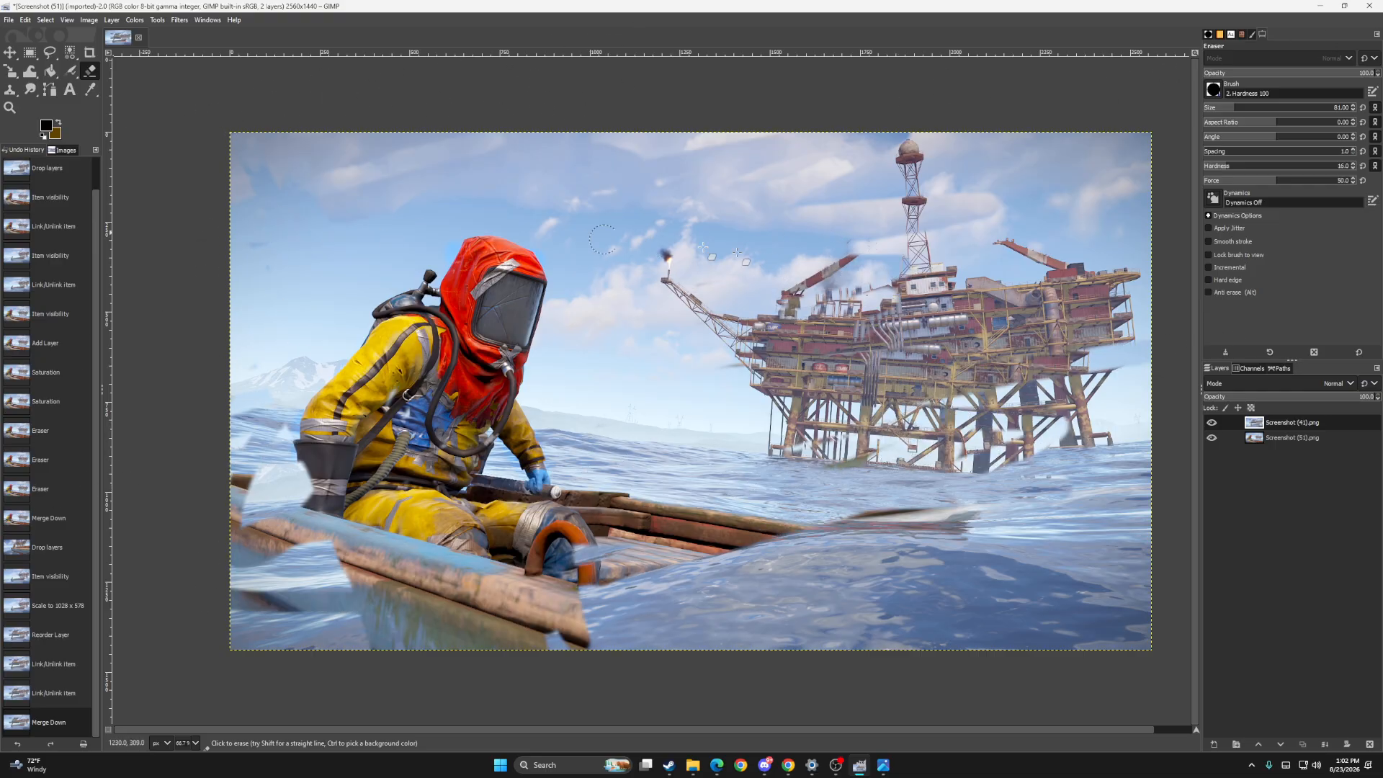
mouse_move(846, 296)
mouse_down()
mouse_move(1125, 302)
mouse_move(1057, 445)
mouse_up()
drag(973, 442, 1008, 441)
mouse_move(882, 549)
mouse_down()
mouse_move(244, 670)
mouse_move(257, 499)
mouse_up()
Step: Undo all the erasing strokes on the merged layer and the layer merge itself
key(ctrl+z)
key(ctrl+z)
key(ctrl+z)
key(ctrl+z)
key(ctrl+z)
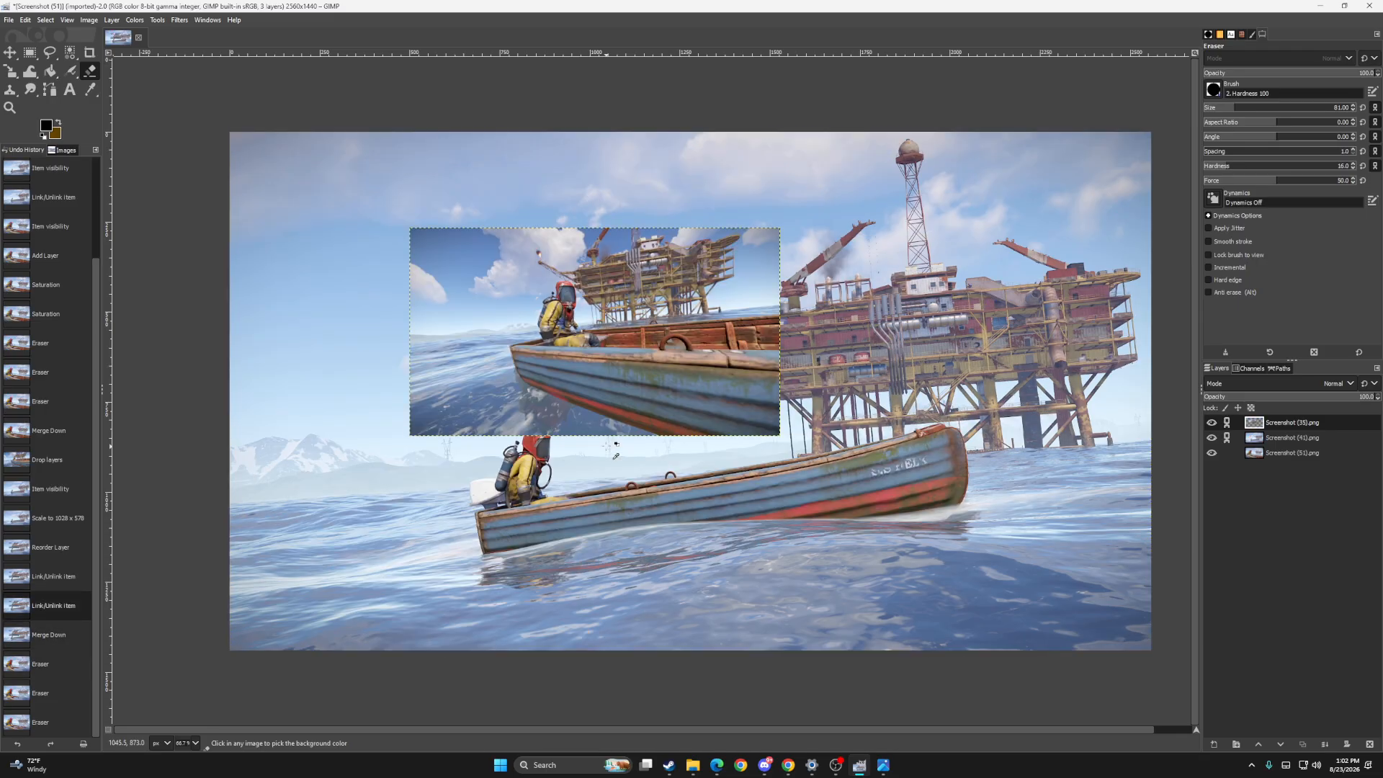